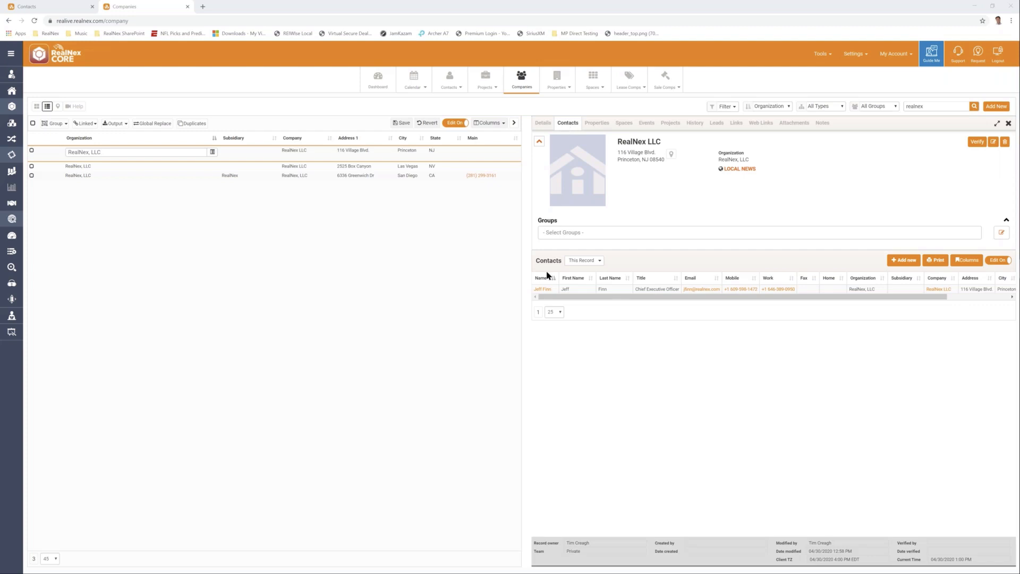
Step: List the RealNex LLC contacts for the whole Organization, and show its related properties at the same Organization scope
click(599, 261)
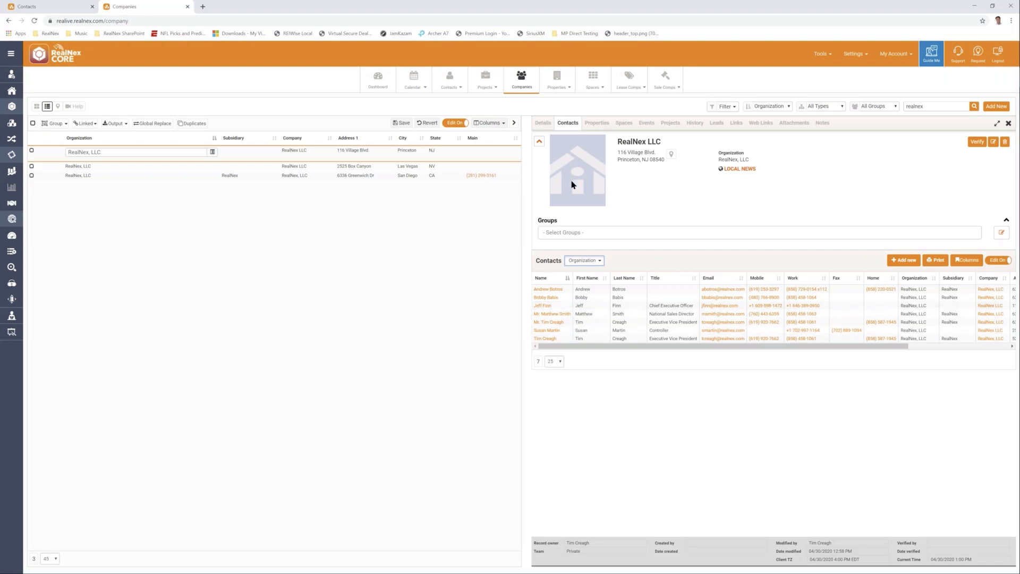
click(590, 126)
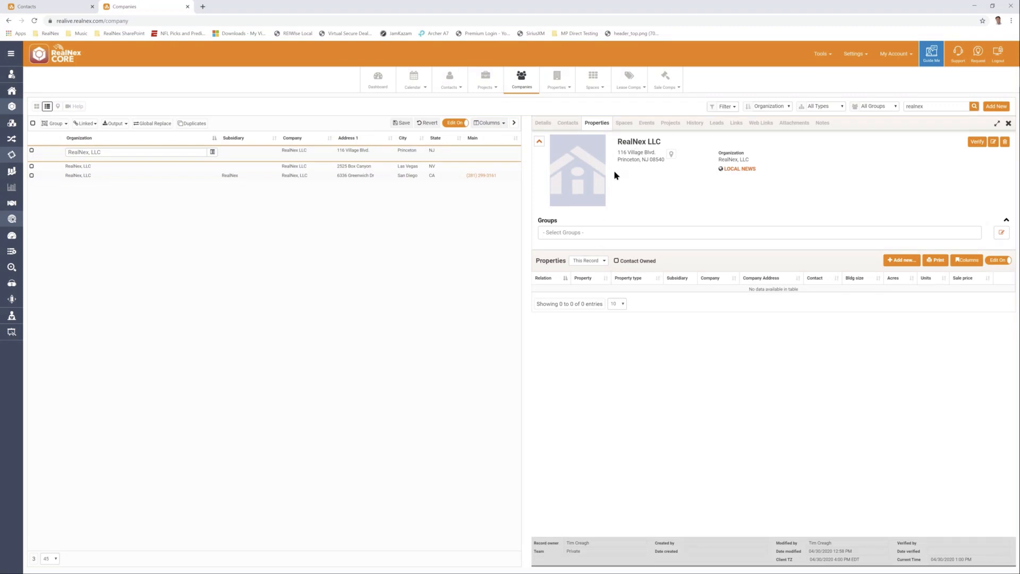
click(605, 261)
click(593, 274)
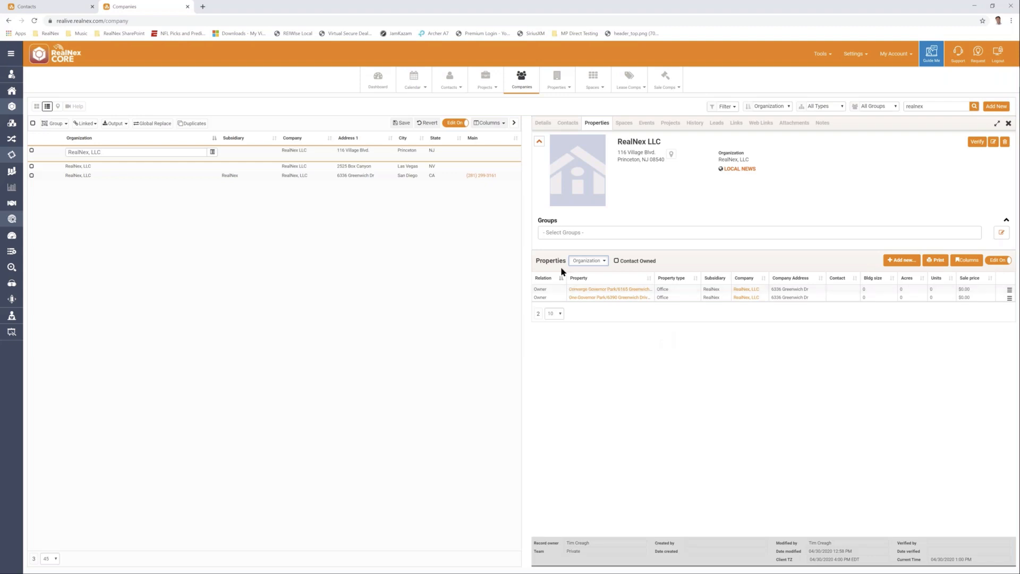
Step: Include contact-owned properties in the organization's property list
click(605, 261)
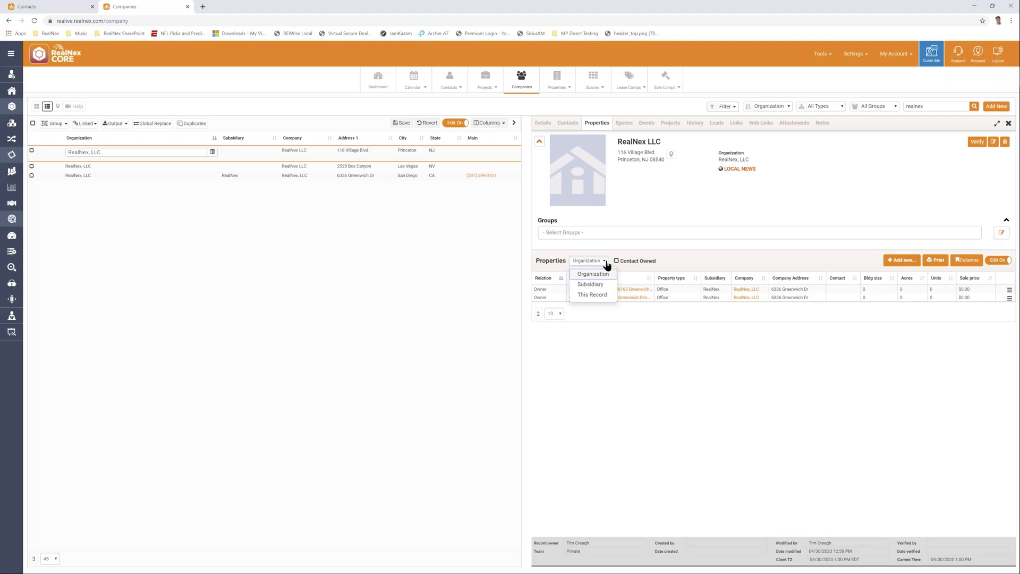
click(604, 261)
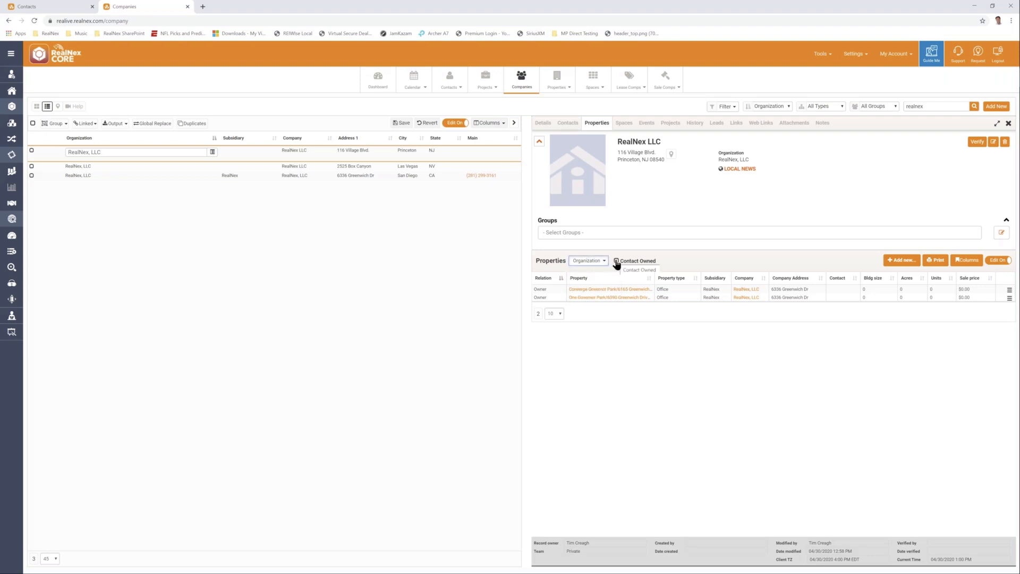
click(616, 261)
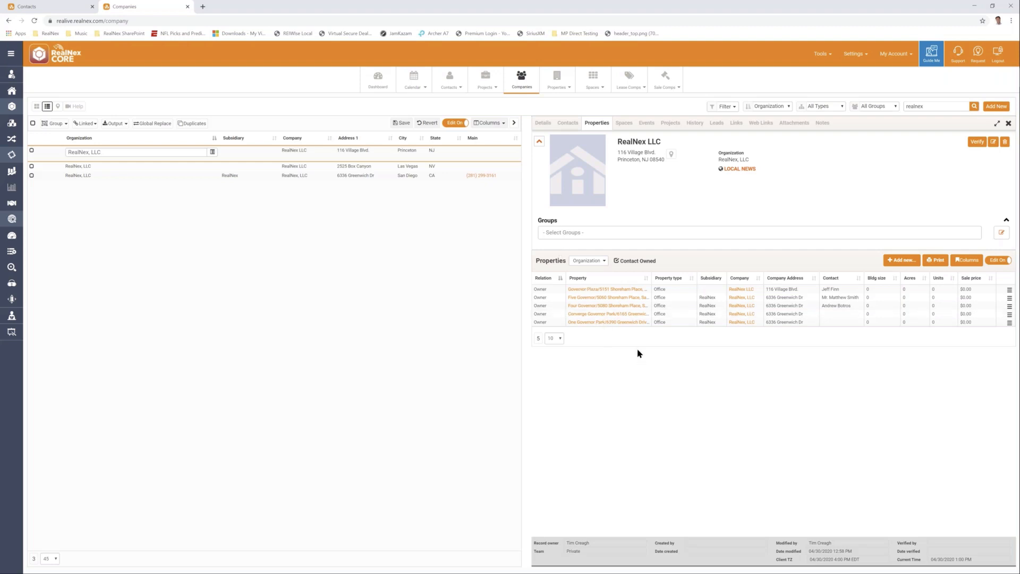
Step: Set the building size of the Governor Plaza property in the related properties list to 34,000
click(872, 292)
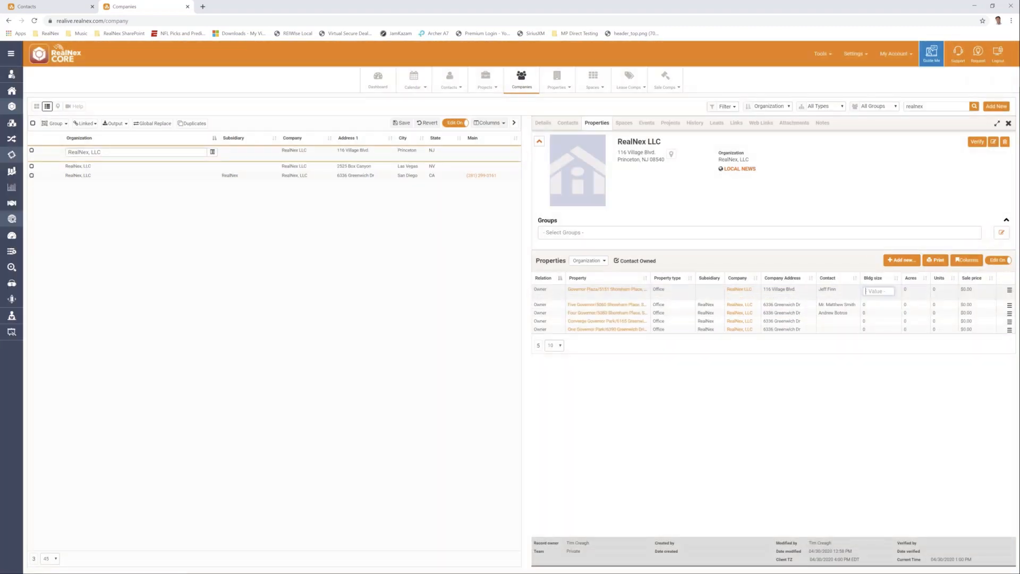
text(34)
key(BackSpace)
key(BackSpace)
text(0)
drag(871, 292, 833, 288)
text(000)
right_click(672, 309)
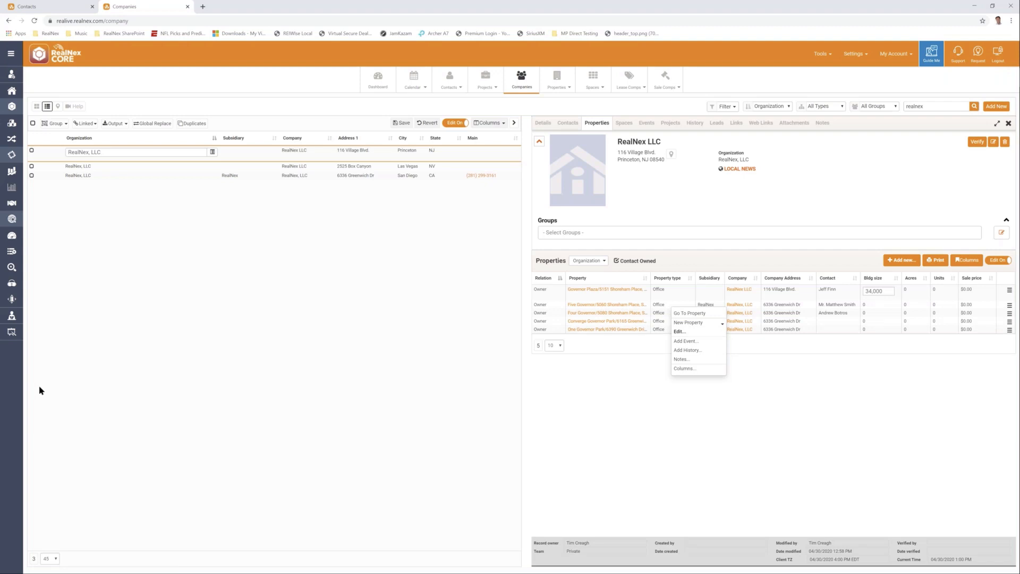
click(277, 363)
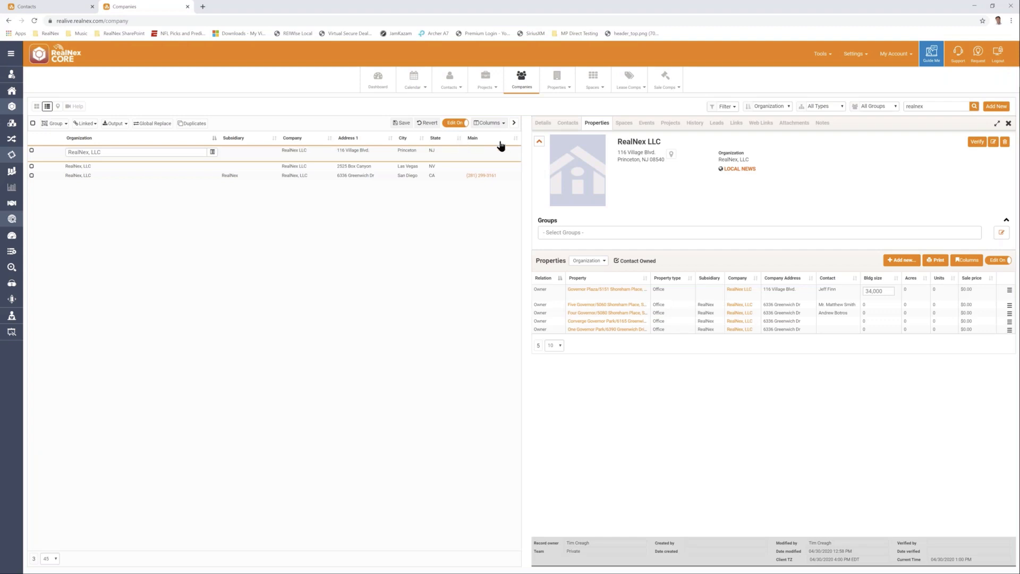
Step: Remove the realnex keyword filter so that all companies are listed
drag(931, 103, 866, 106)
key(BackSpace)
key(Return)
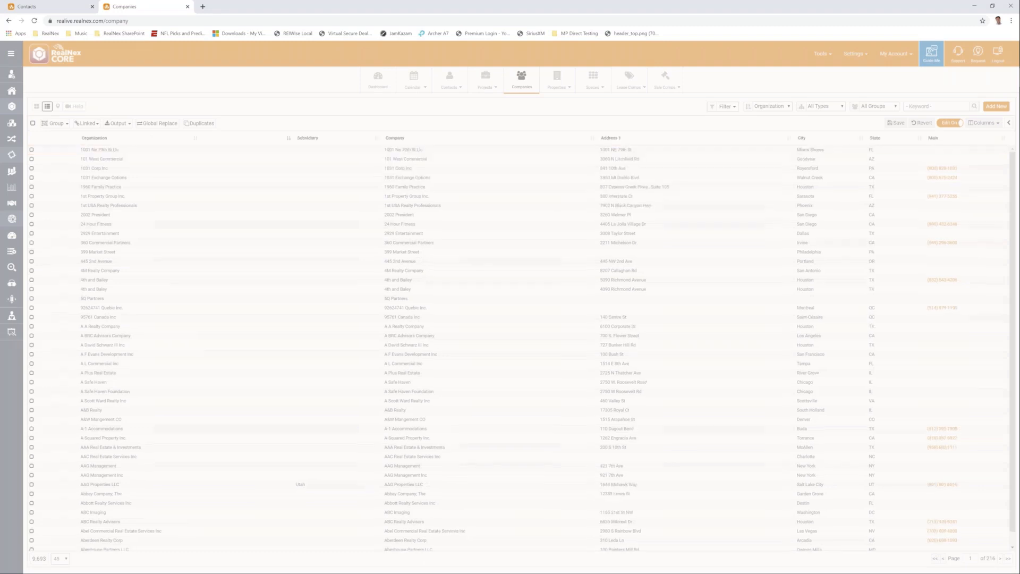
Step: Add the Address 2, Zip Code, Latitude and Longitude fields to the company list's view columns
click(982, 124)
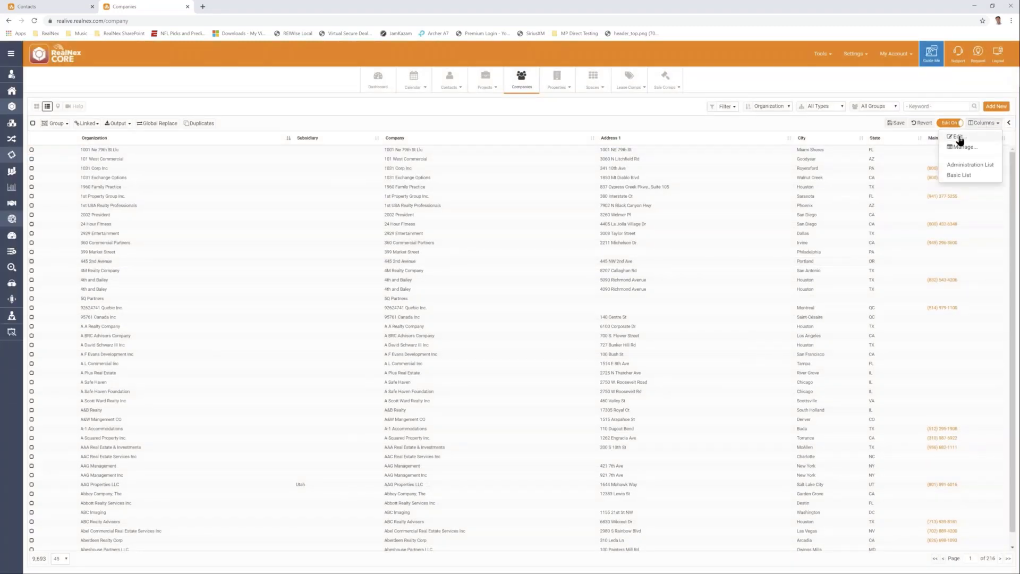
click(959, 137)
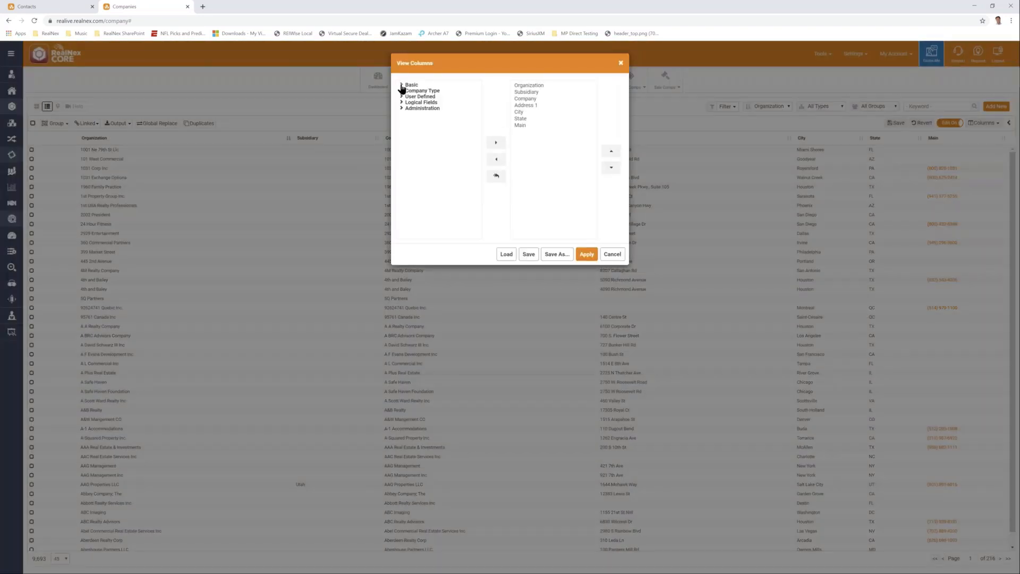
click(402, 86)
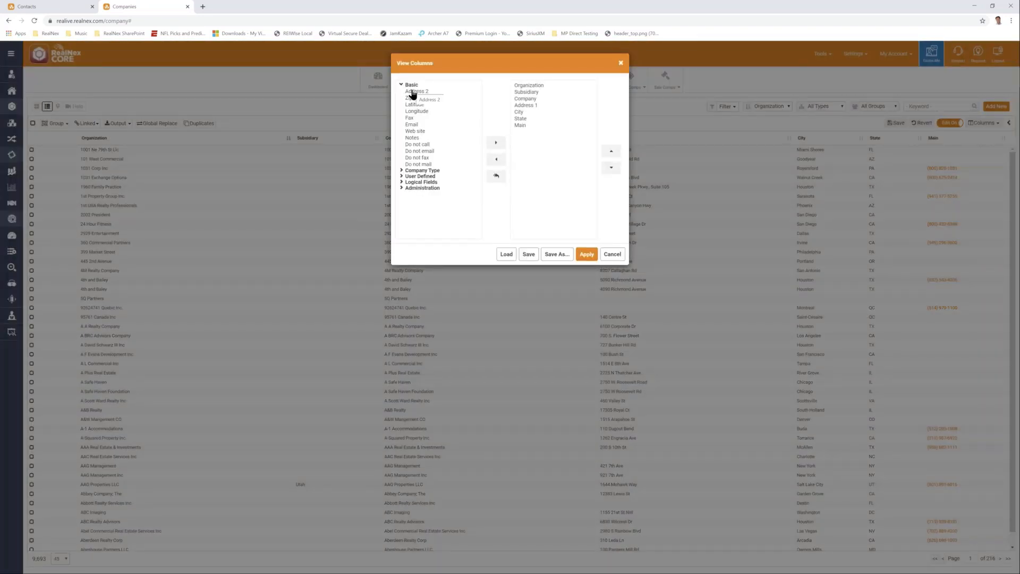
double_click(414, 92)
double_click(416, 91)
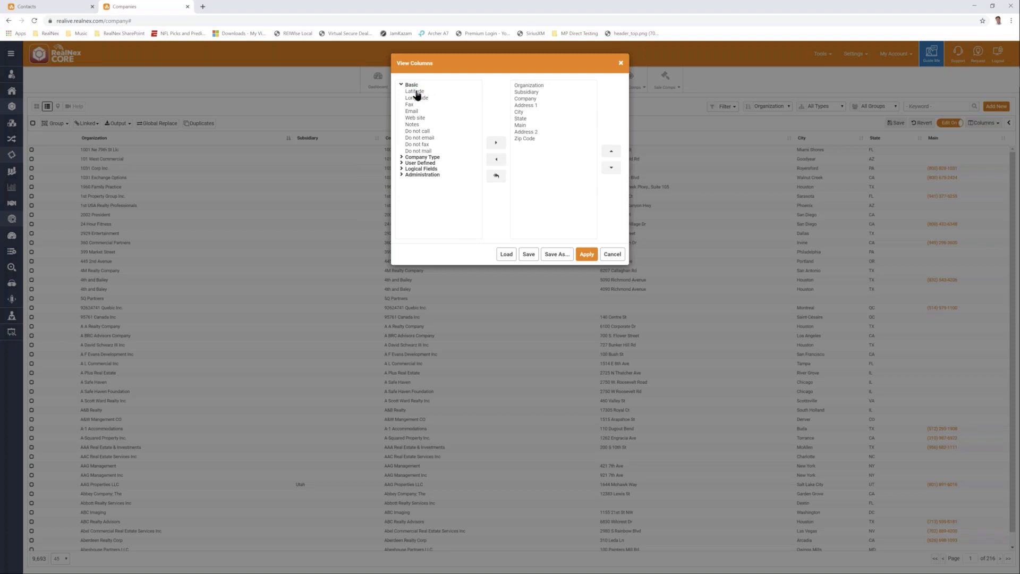
double_click(415, 91)
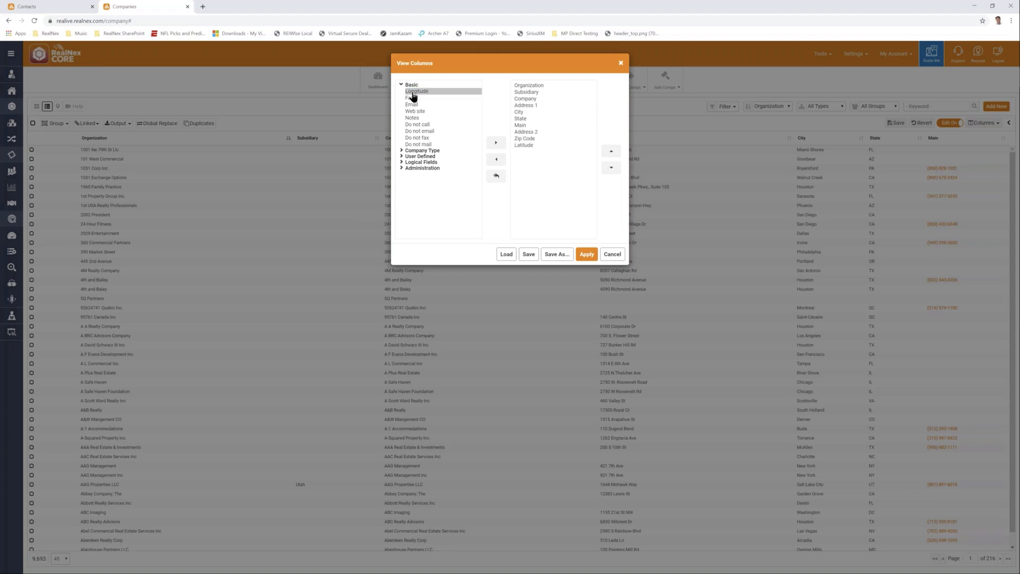
double_click(414, 93)
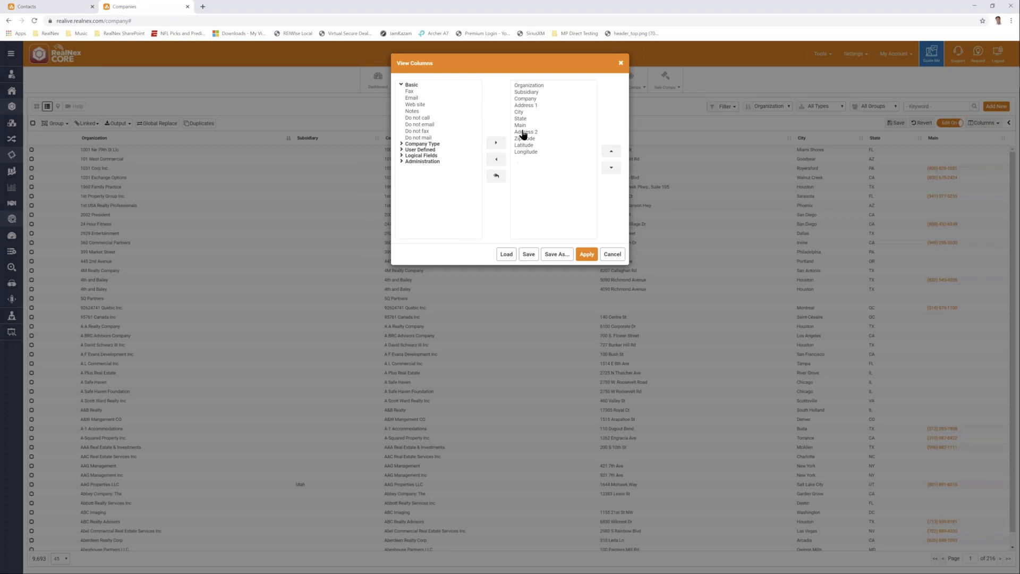
Step: Remove the Subsidiary and Organization columns from the company list view and apply the column layout
click(523, 92)
click(495, 159)
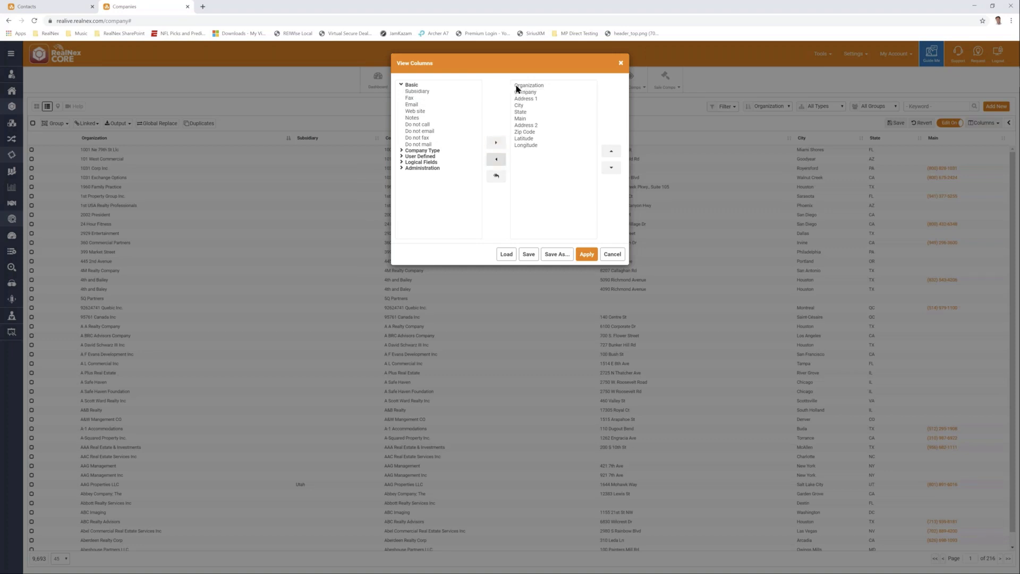
click(520, 86)
click(496, 160)
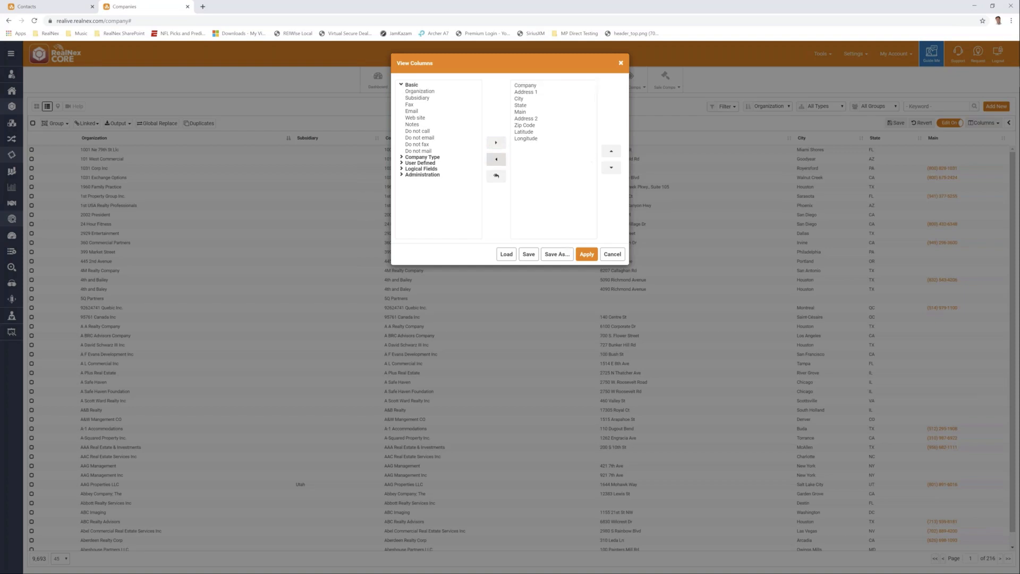
click(585, 255)
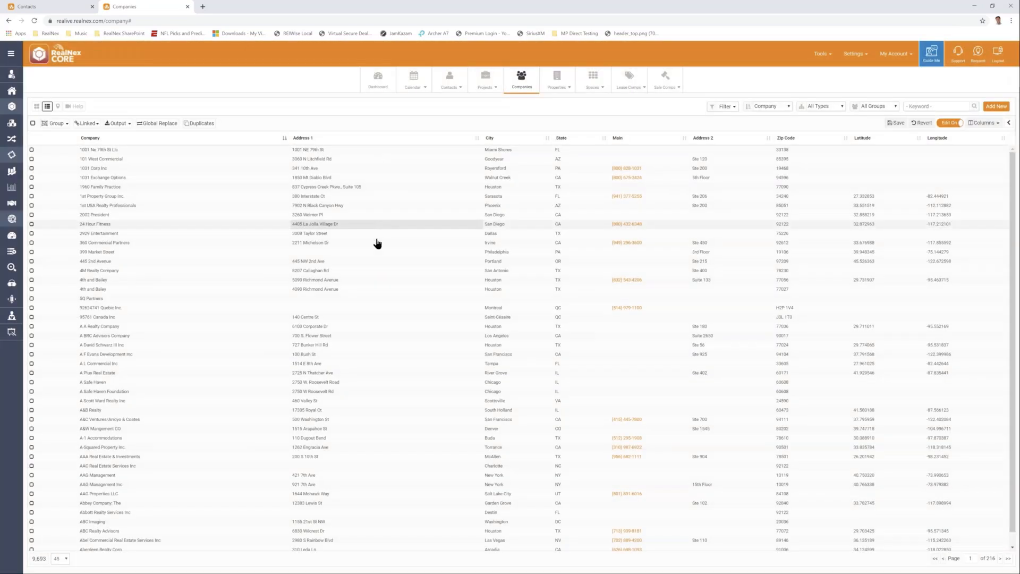
Step: Fill in the Address 1 value of 5Q Partners with the suggested San Diego, CA street address on Greenwich Drive
click(333, 303)
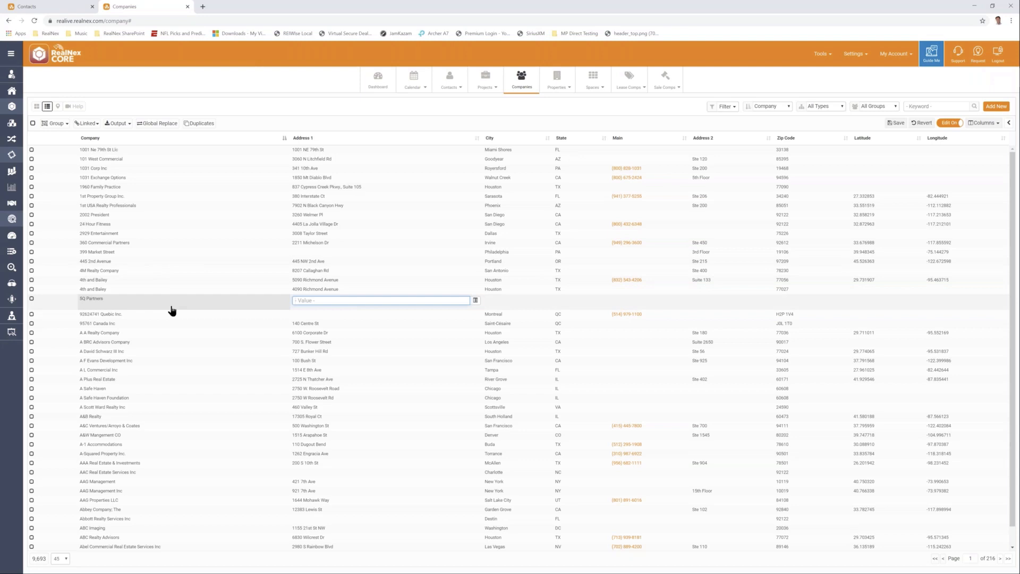
text(646)
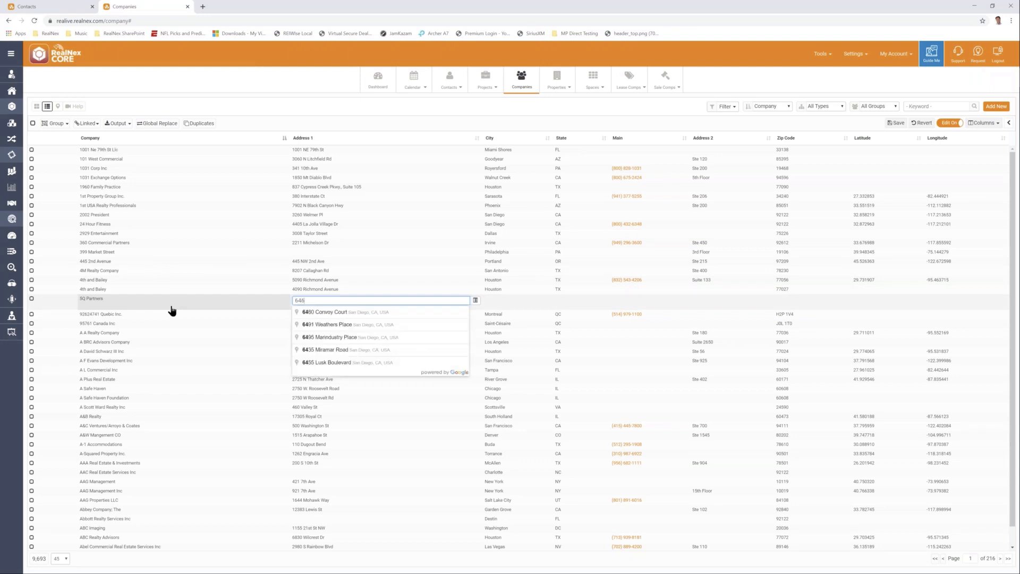
text(3)
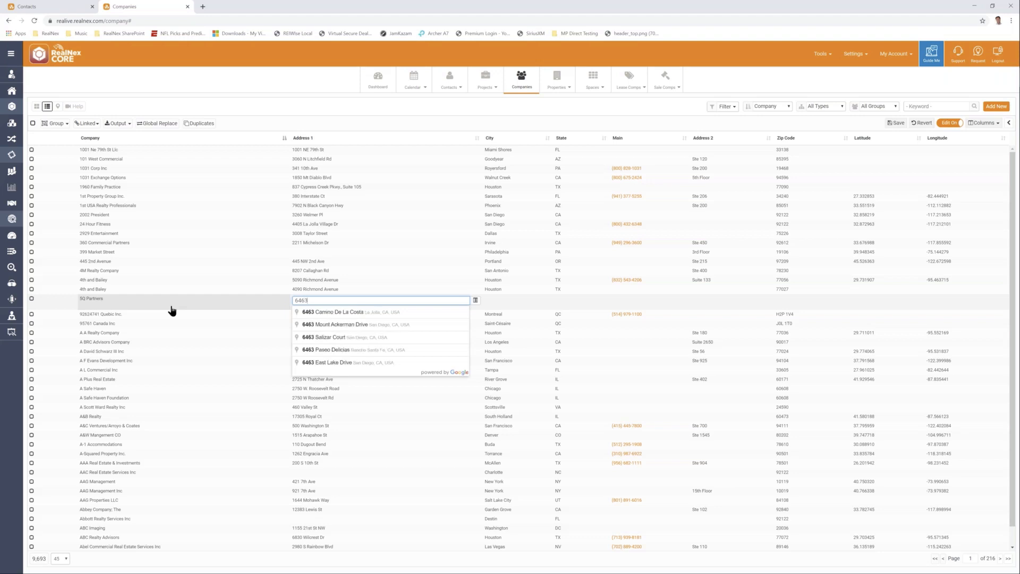
key(BackSpace)
key(BackSpace)
key(BackSpace)
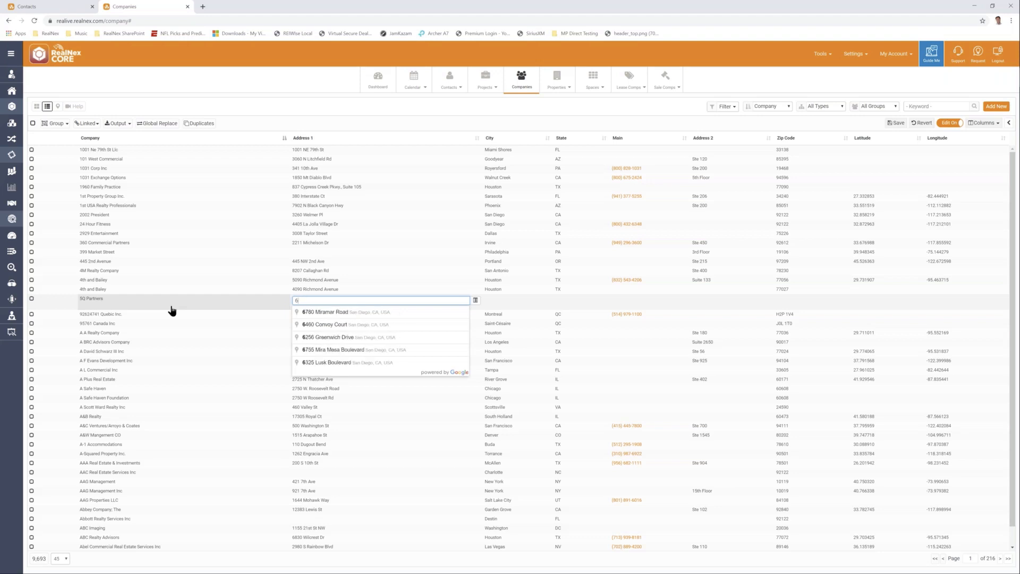
text(336 gree)
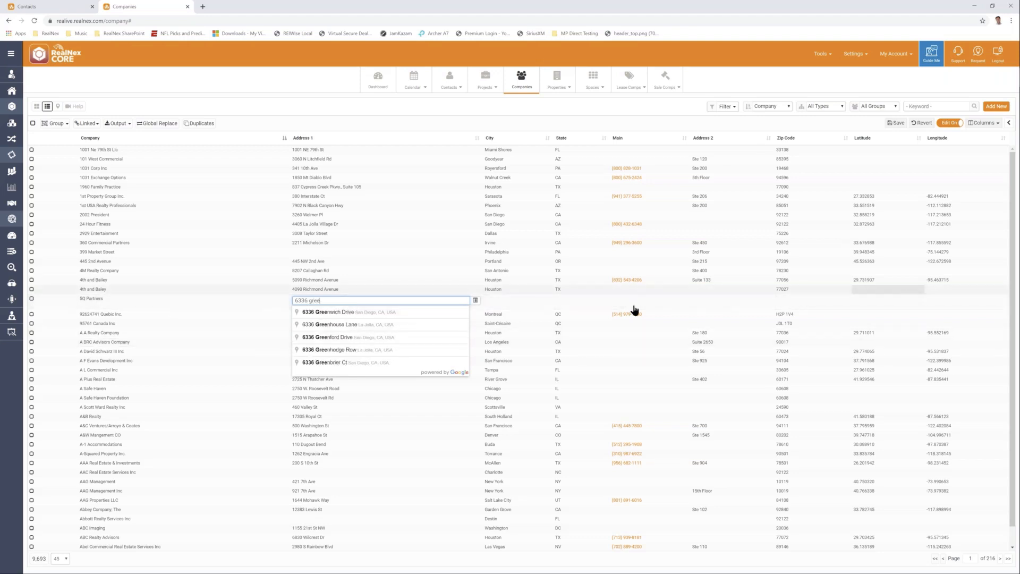
click(334, 315)
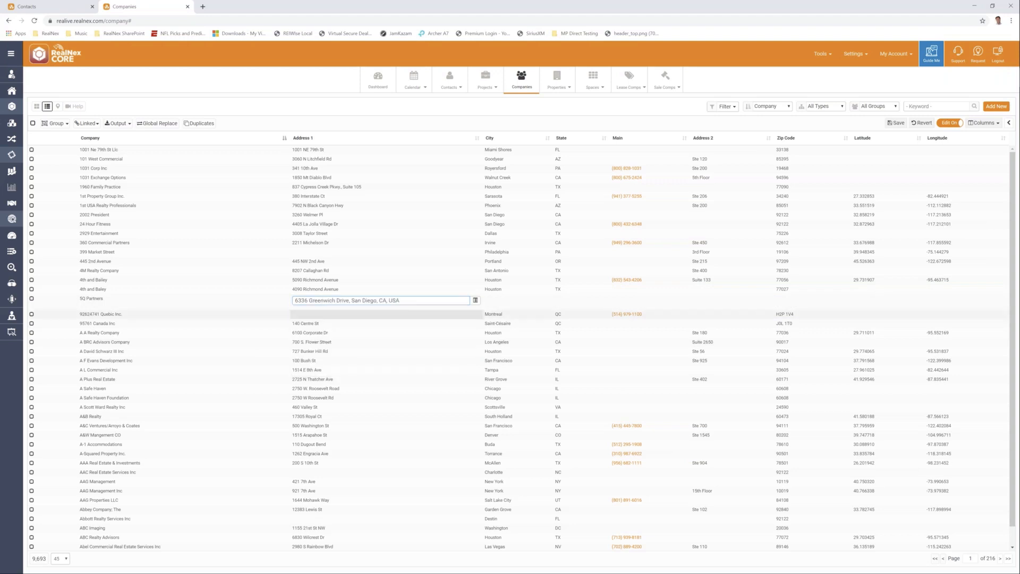
click(560, 338)
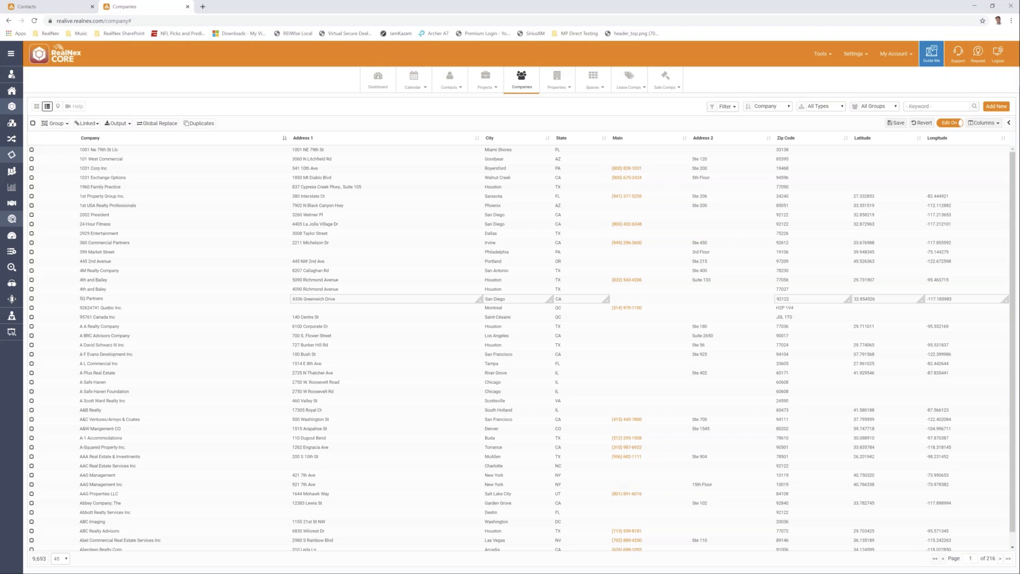
Step: Revert the unsaved address edits made to the 5Q Partners record
key(ctrl+plus)
key(ctrl+plus)
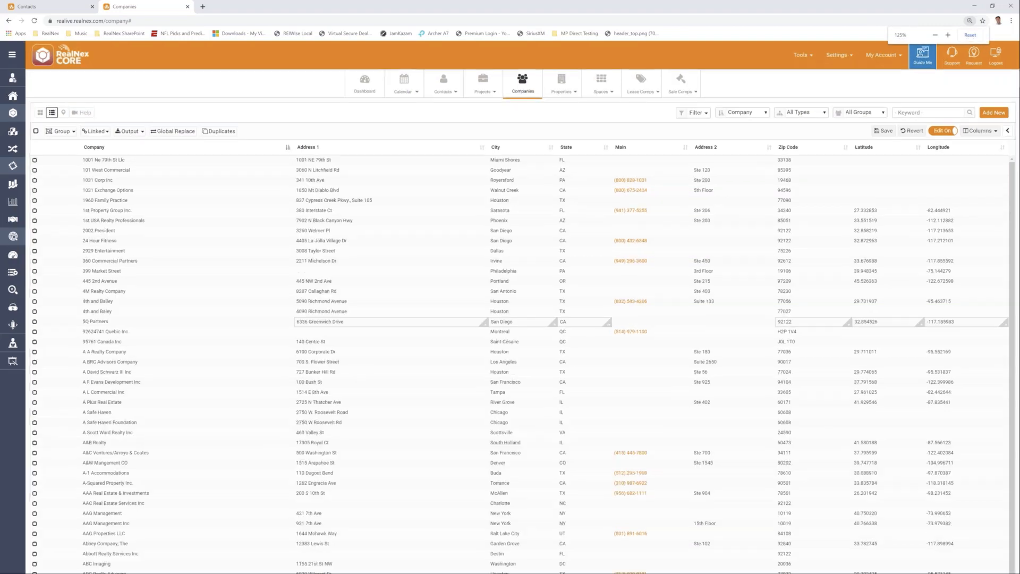
key(ctrl+plus)
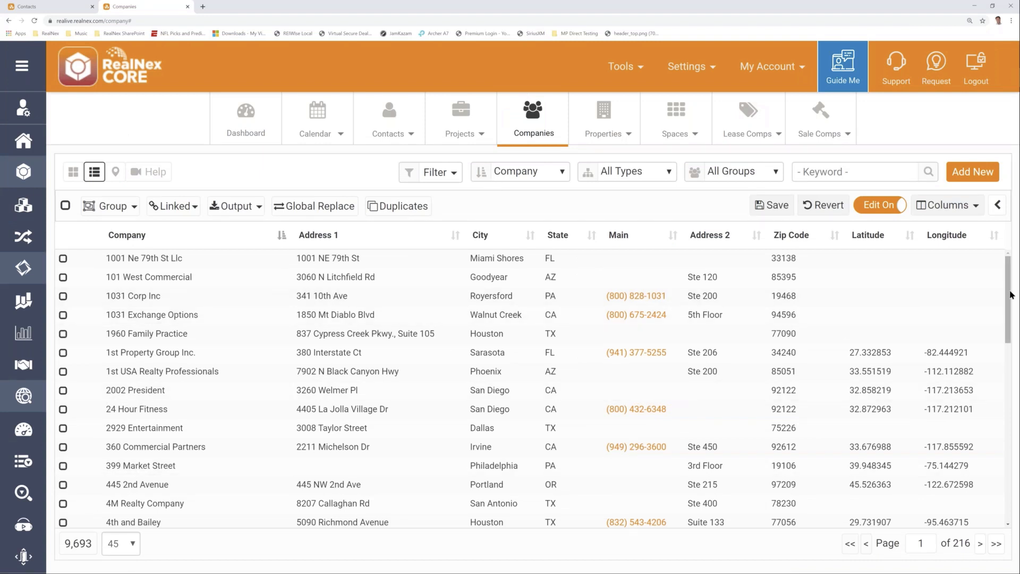
scroll(1009, 308, down, 1)
drag(1013, 329, 1018, 380)
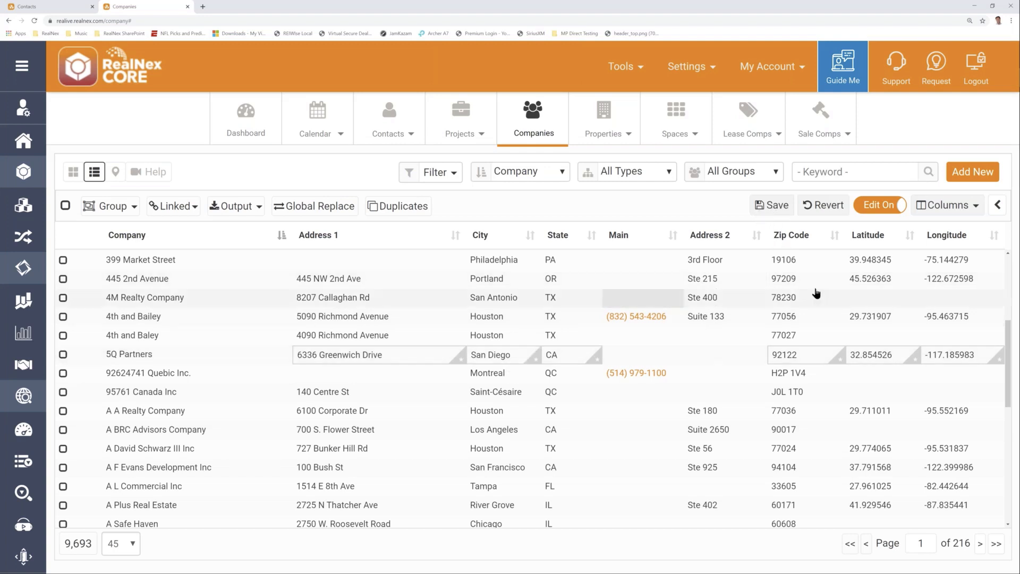
click(822, 208)
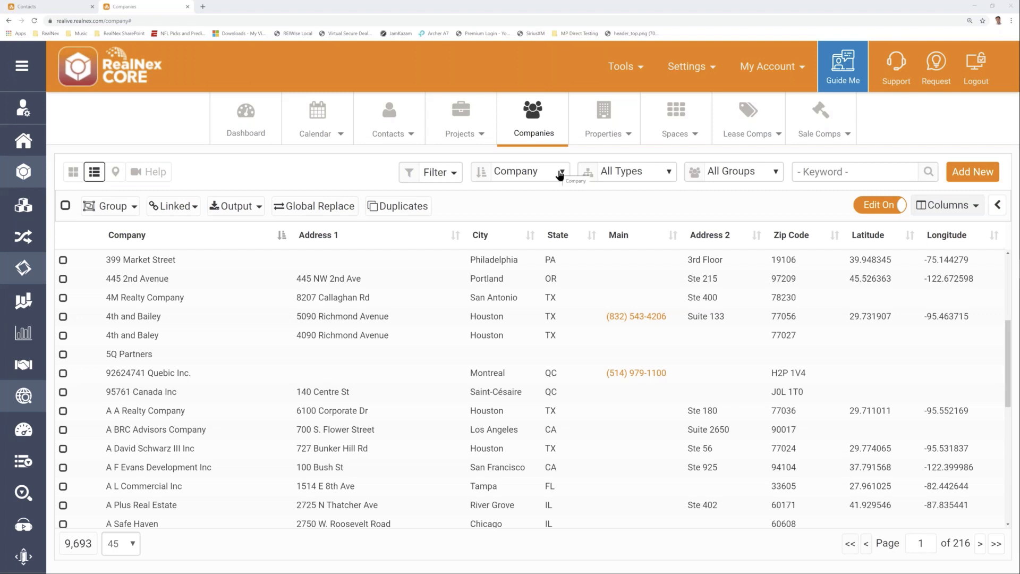
Step: Create a new calendar event and set its start date to 05/05/2020
click(341, 135)
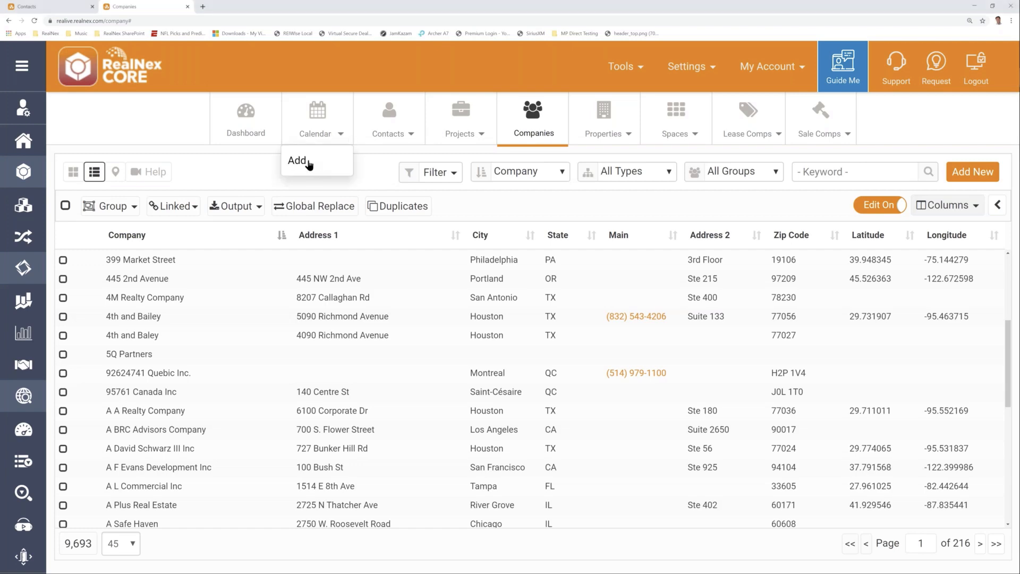
click(307, 162)
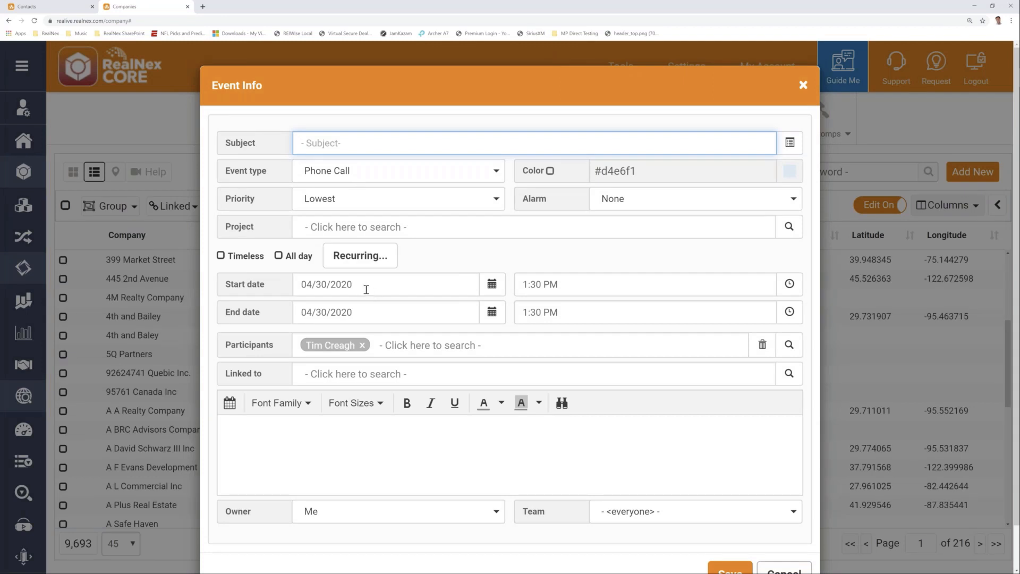
click(343, 287)
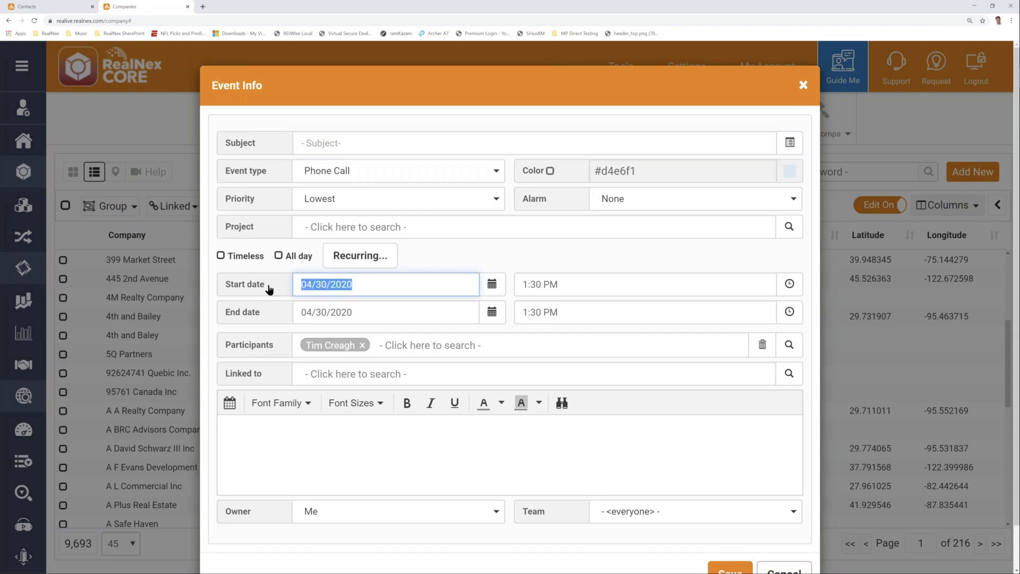
click(492, 286)
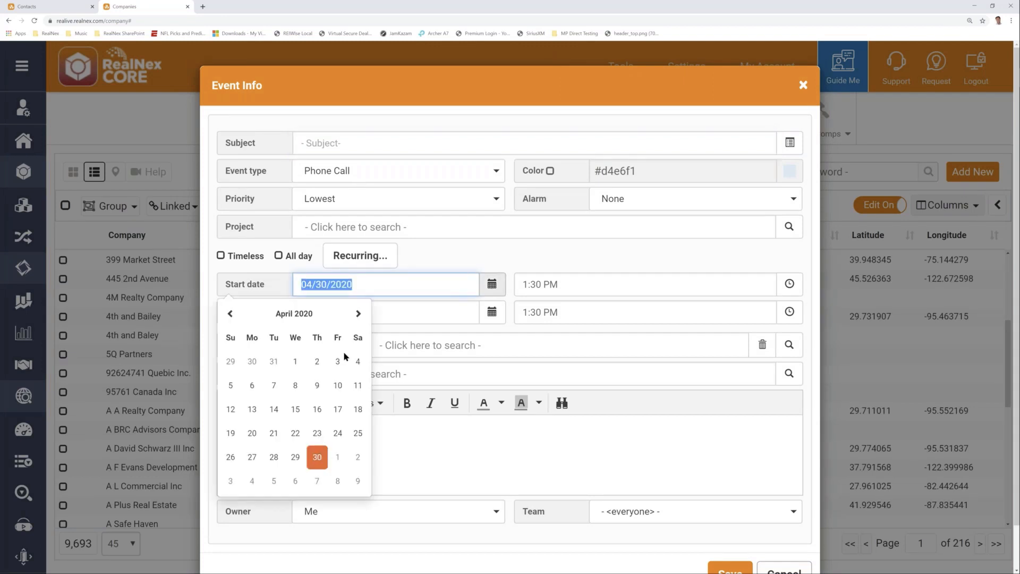
click(274, 482)
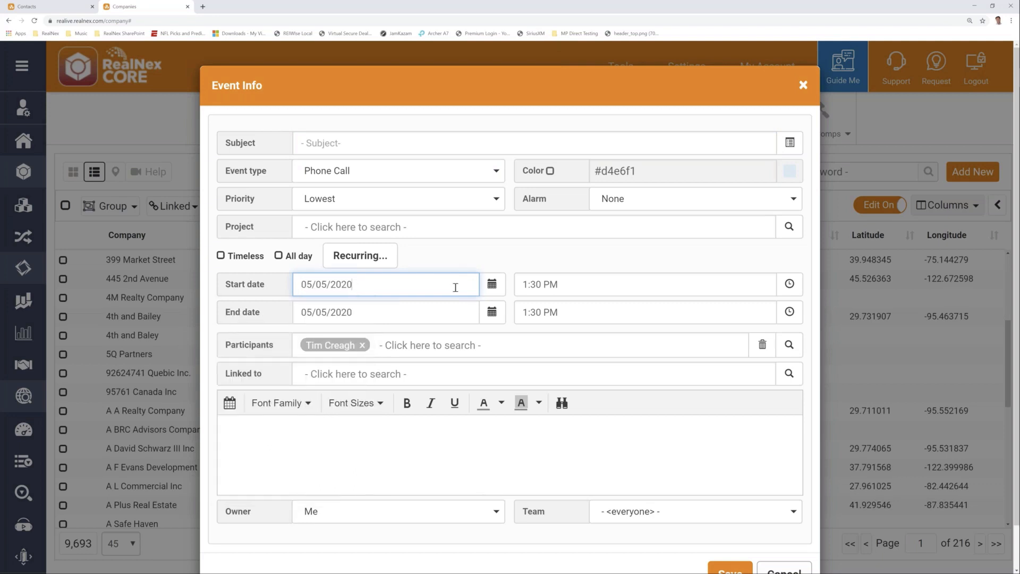
Step: Set the new event's start time to 10:00 AM and its end time to 11:00 AM
key(Tab)
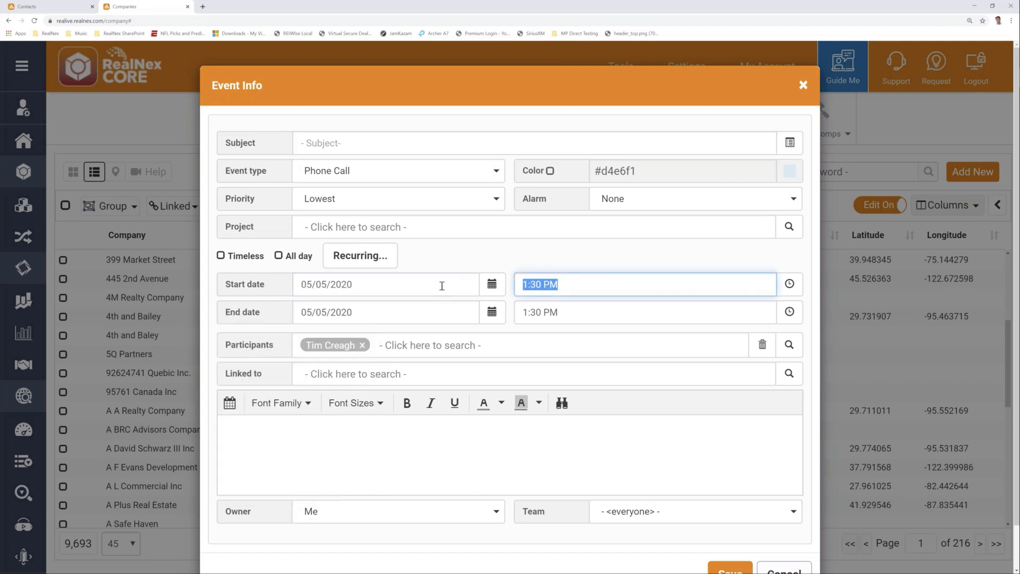
text(10:00 AM)
key(Tab)
key(Tab)
key(Tab)
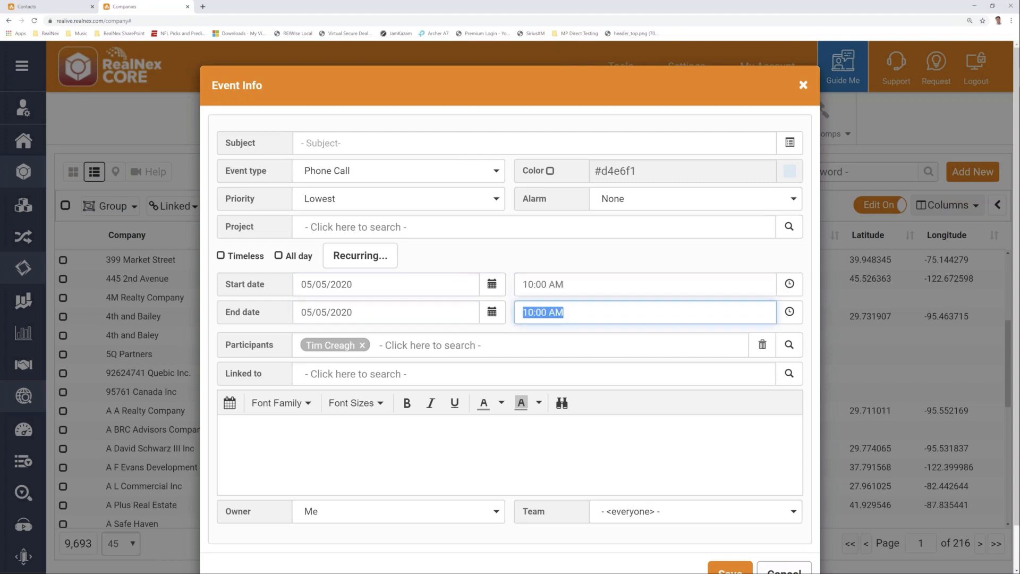
text(11:00 AM)
Step: Choose July 24, 2020 as the event's end date from the date picker
click(357, 313)
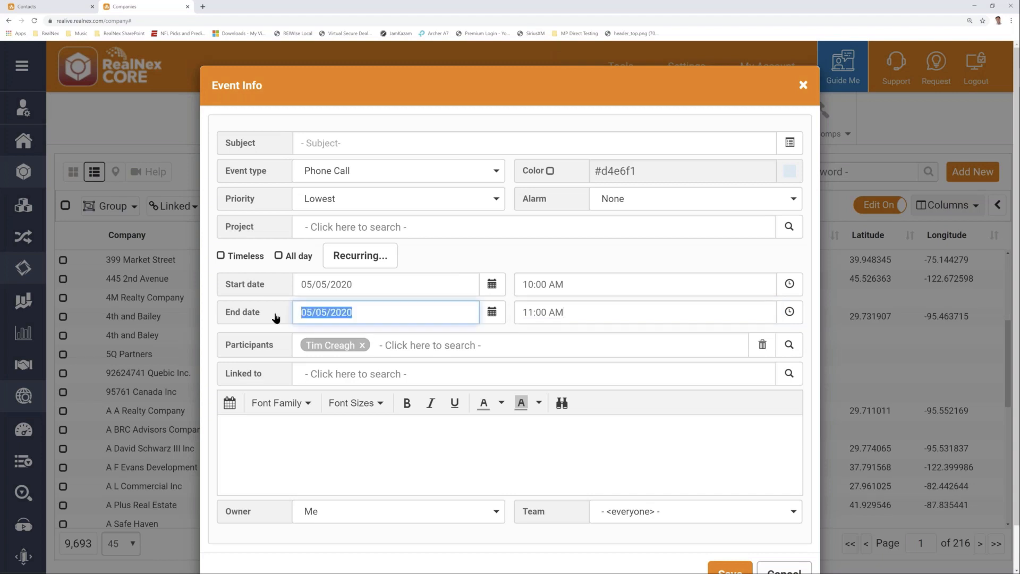
click(491, 313)
click(358, 116)
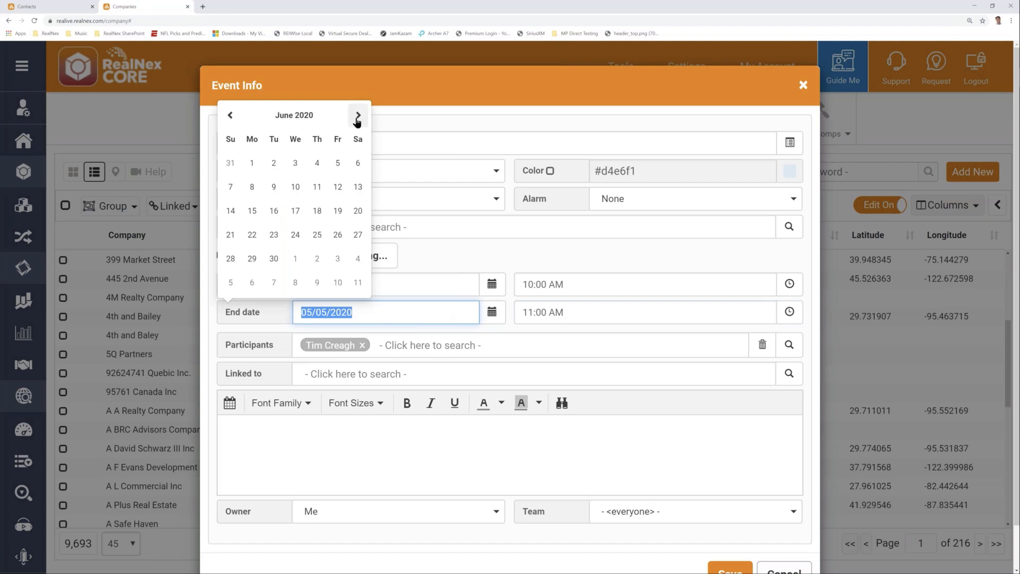
click(358, 116)
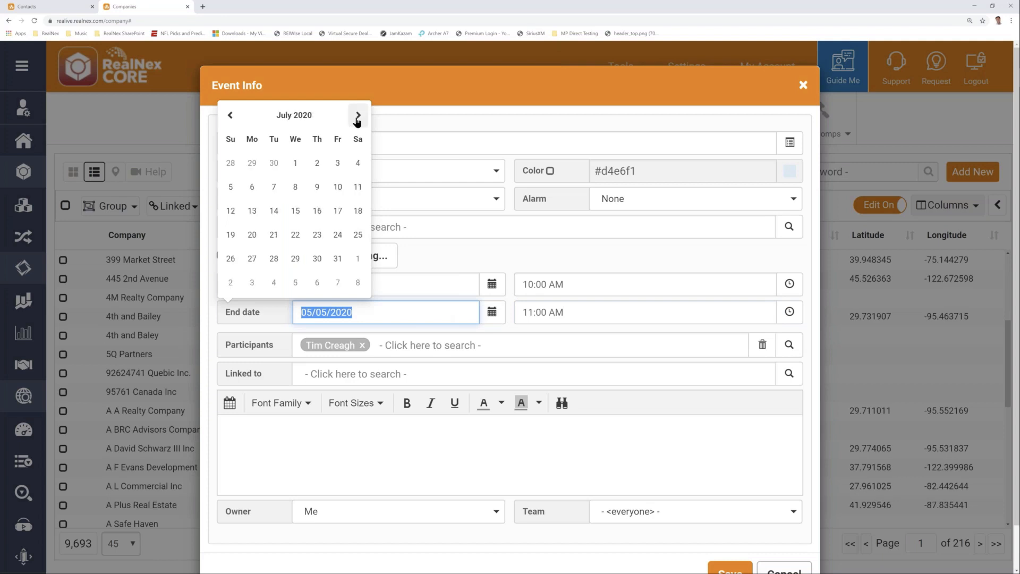
click(337, 237)
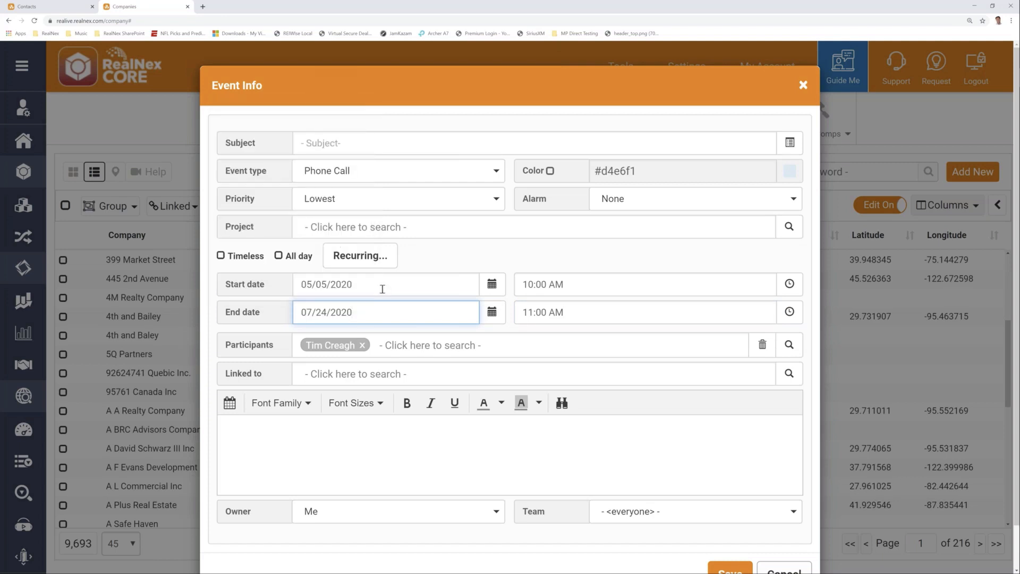
Step: Open the event's recurrence settings, make it end by 07/24/2020 and choose a weekly pattern
click(362, 260)
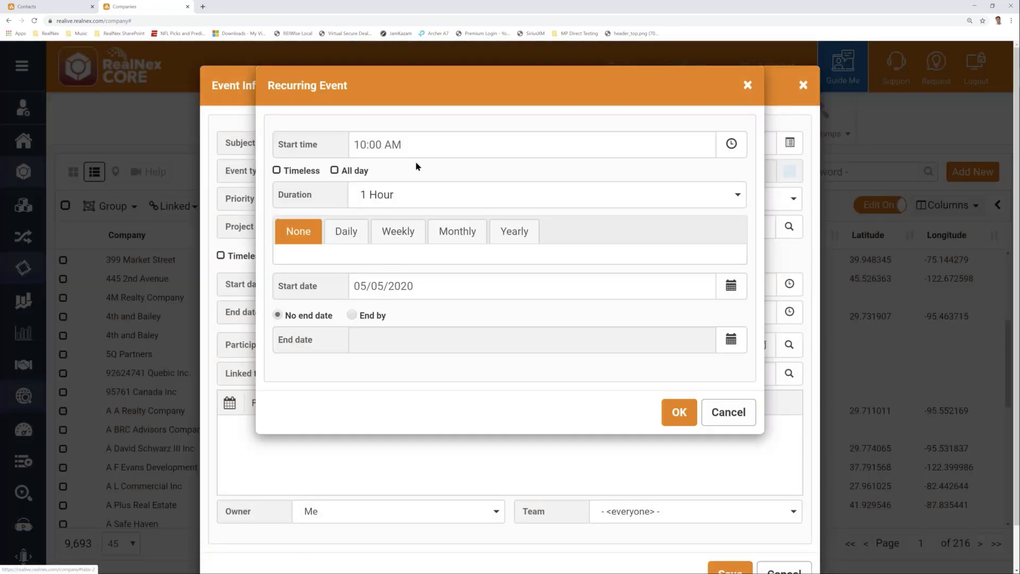
click(393, 145)
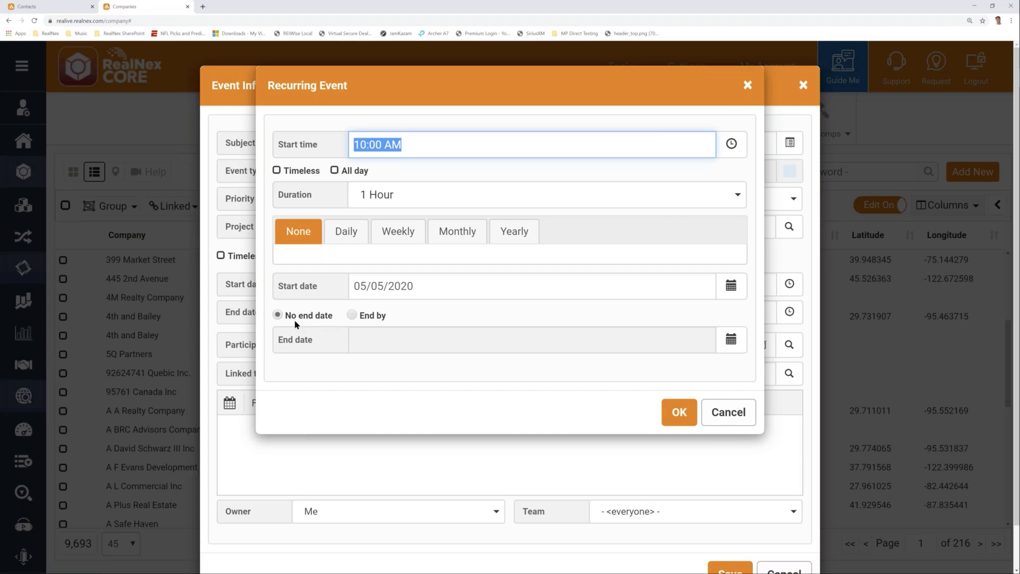
click(352, 314)
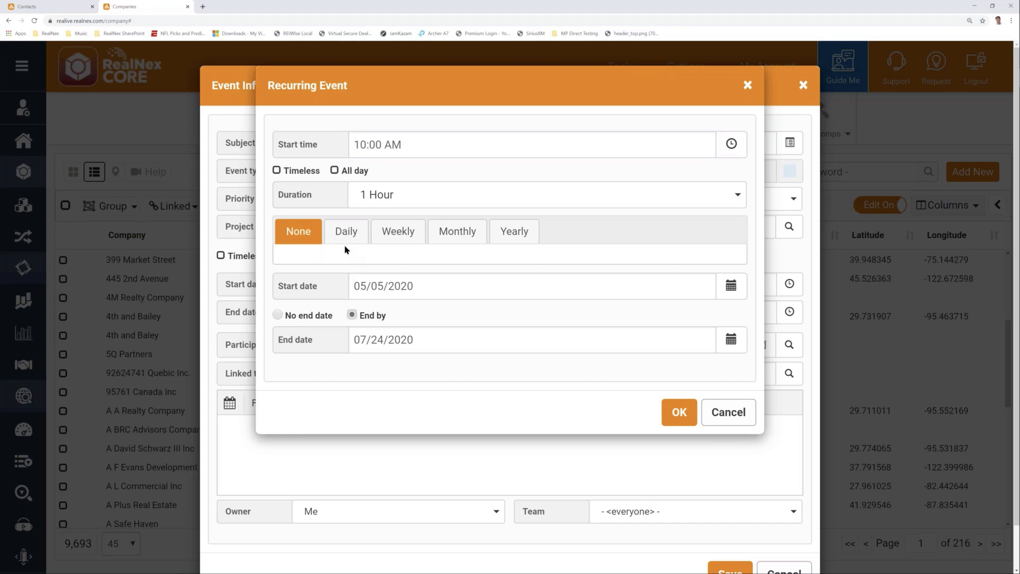
click(397, 233)
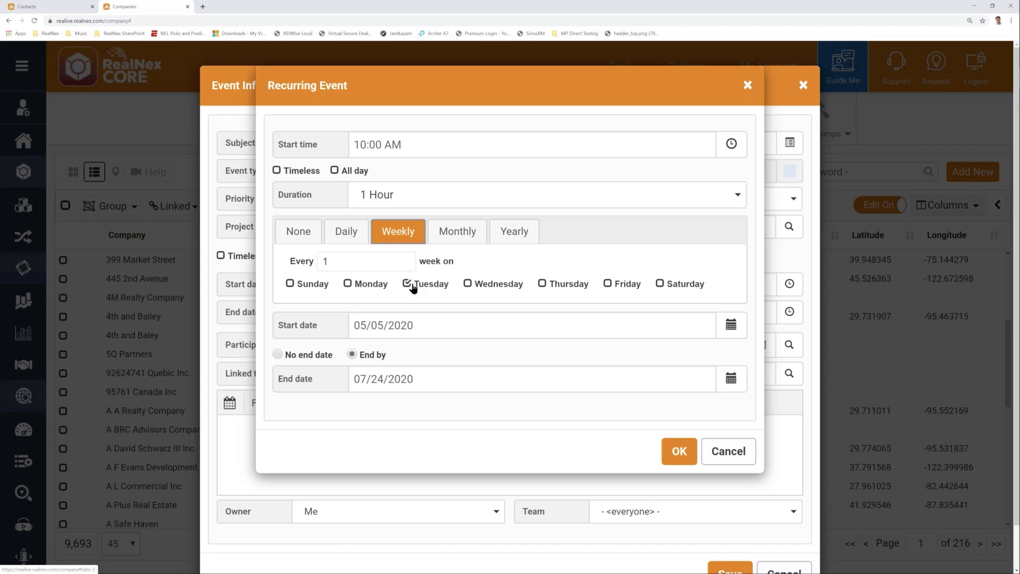
Step: Switch the recurrence to monthly, try the First Tuesday option, and return to repeating on day 5
click(449, 237)
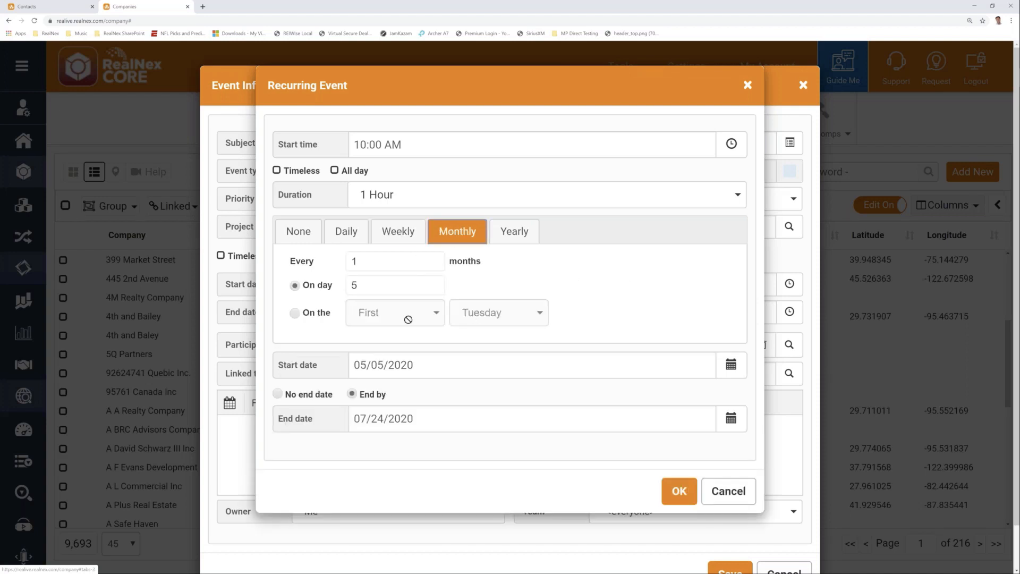
click(311, 314)
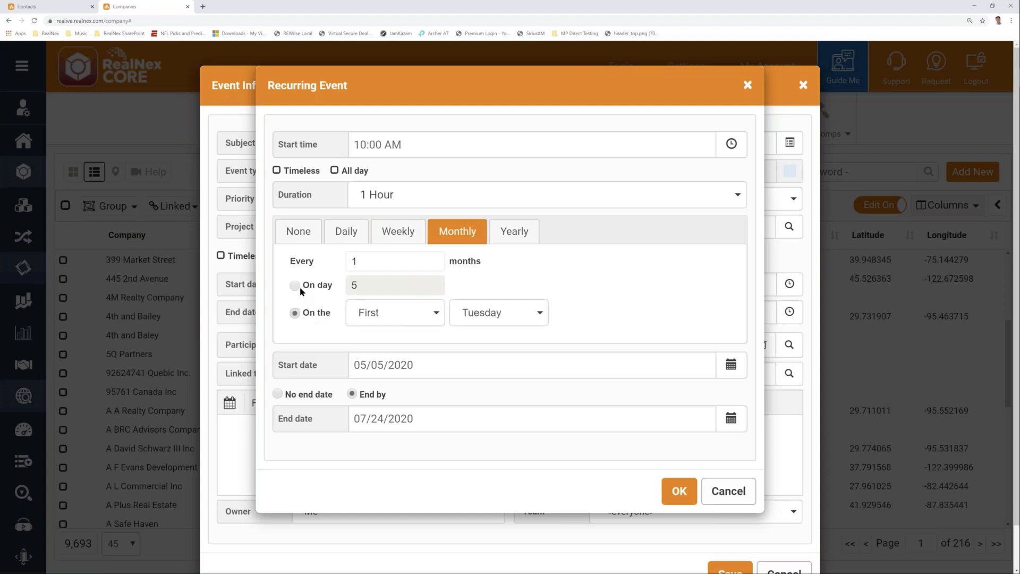
click(295, 285)
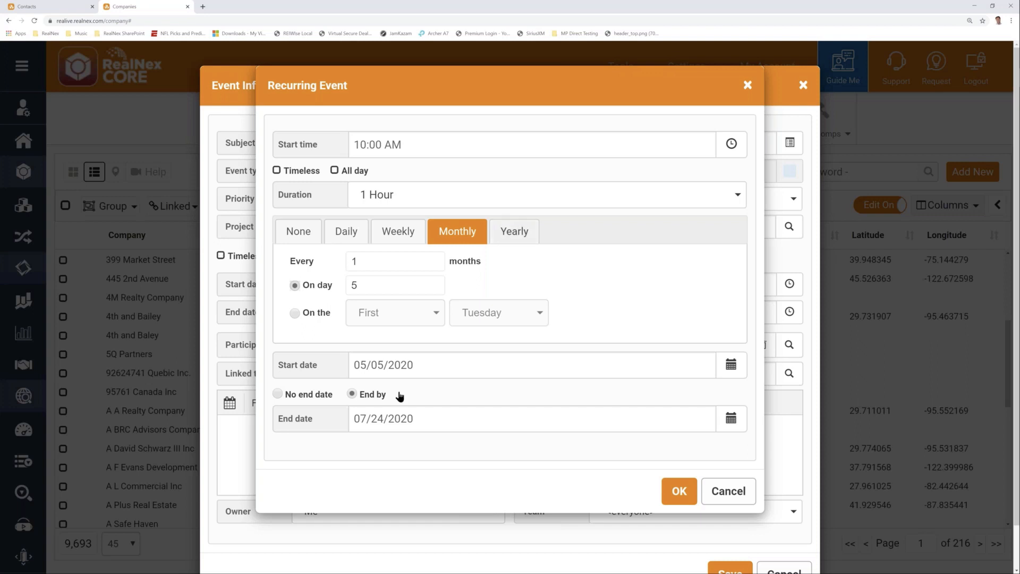
Step: Cancel the recurrence settings and discard the new calendar event
click(733, 490)
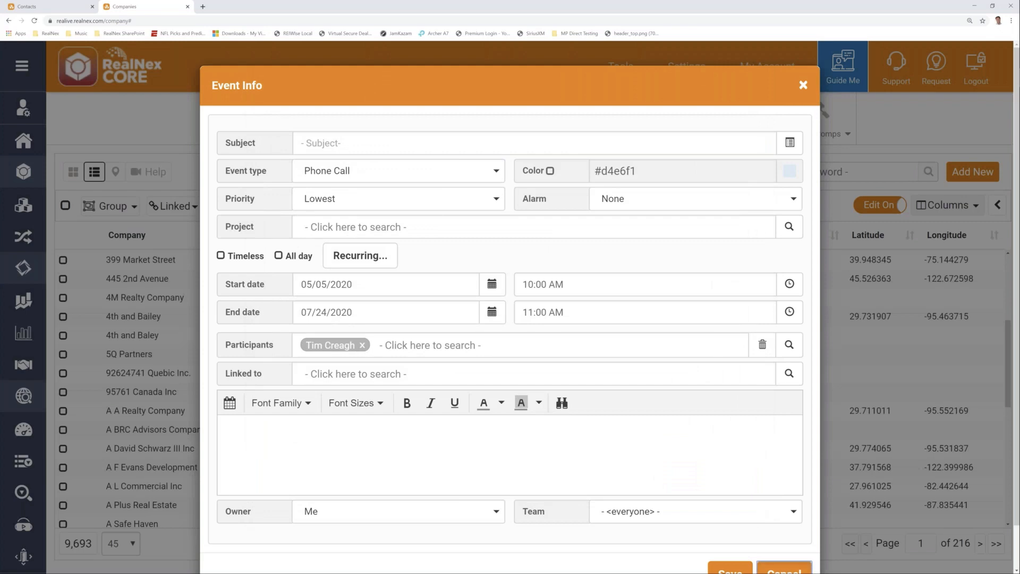
scroll(765, 505, down, 1)
click(785, 559)
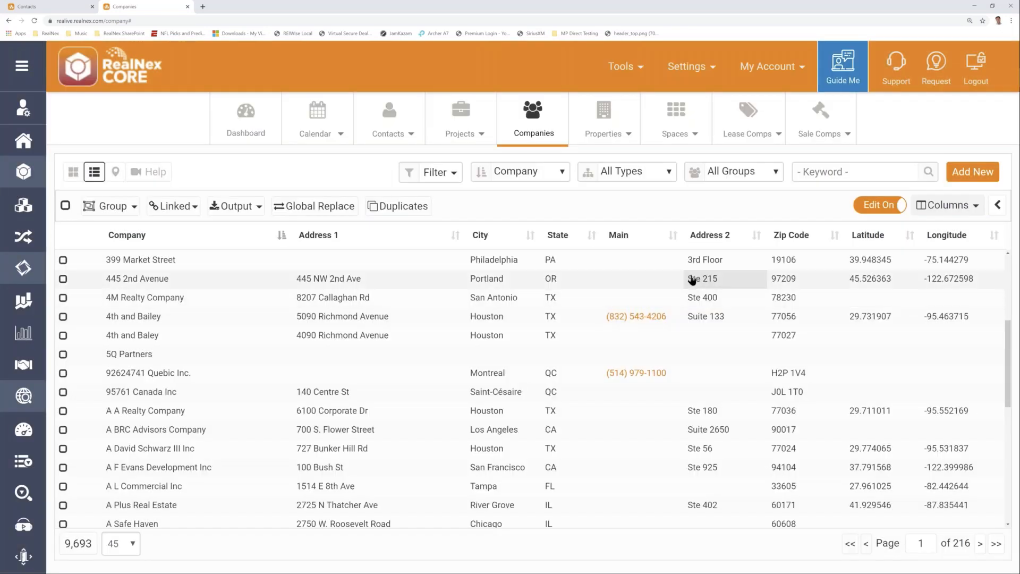
Step: Switch to the contacts list and open the full record of the contact at Ferguson Commercial Real Estate Svcs
click(381, 122)
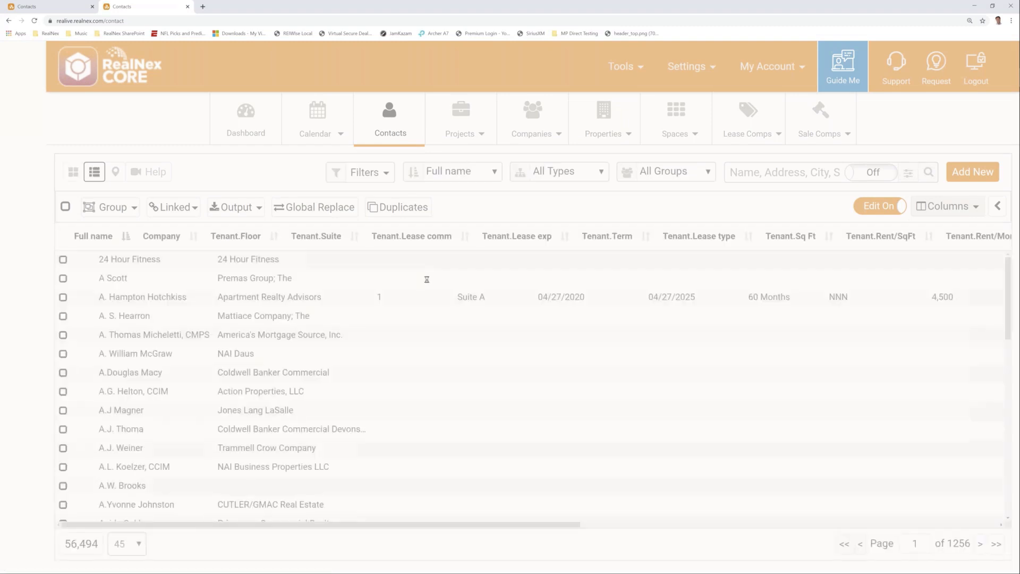
scroll(401, 287, down, 3)
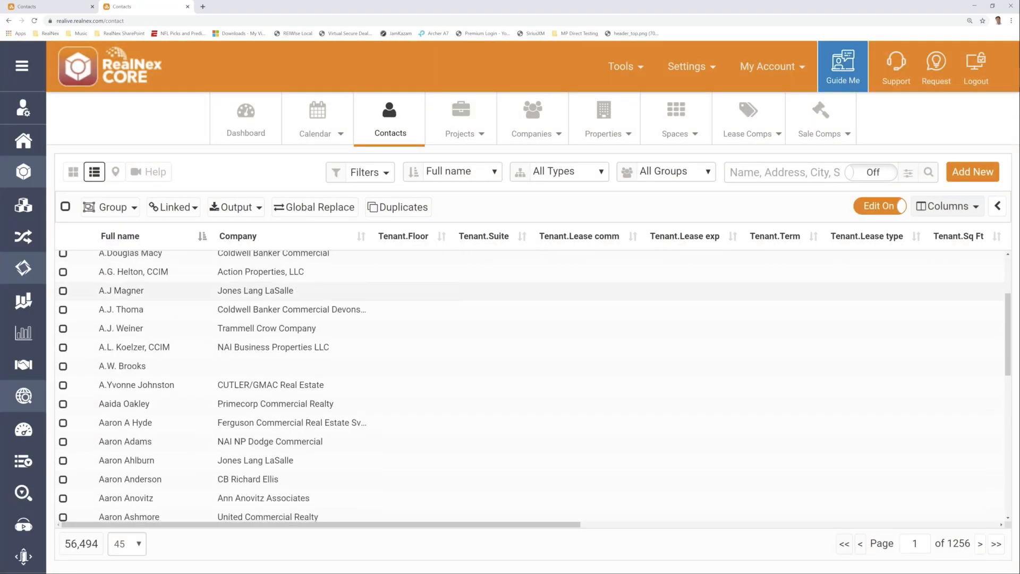
click(139, 423)
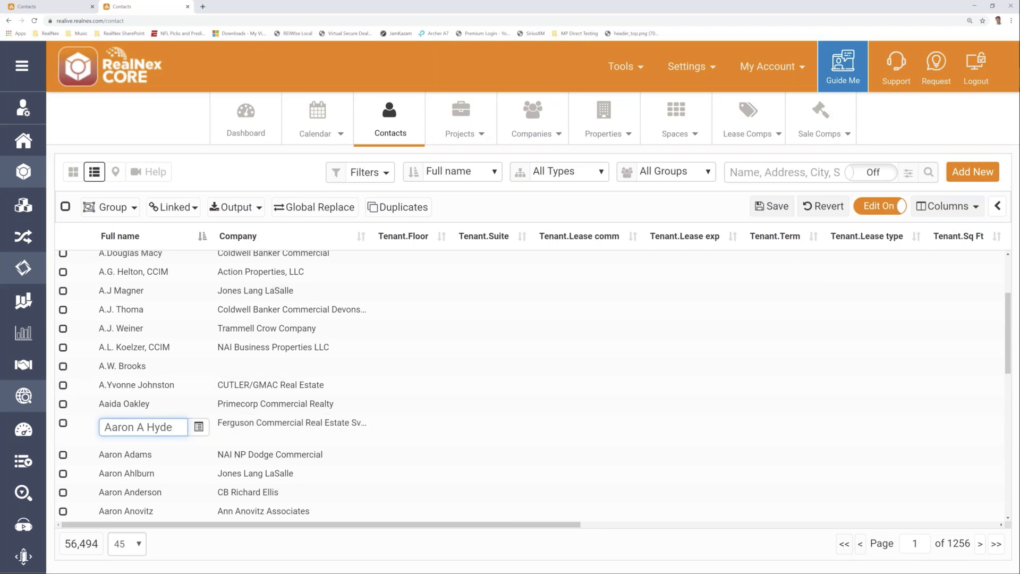
click(307, 424)
right_click(306, 423)
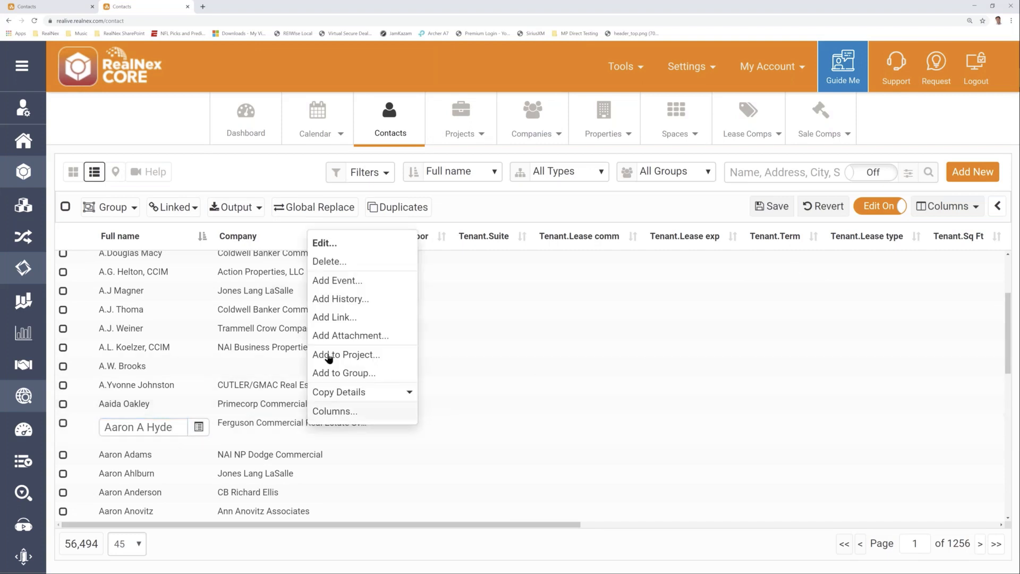
click(325, 243)
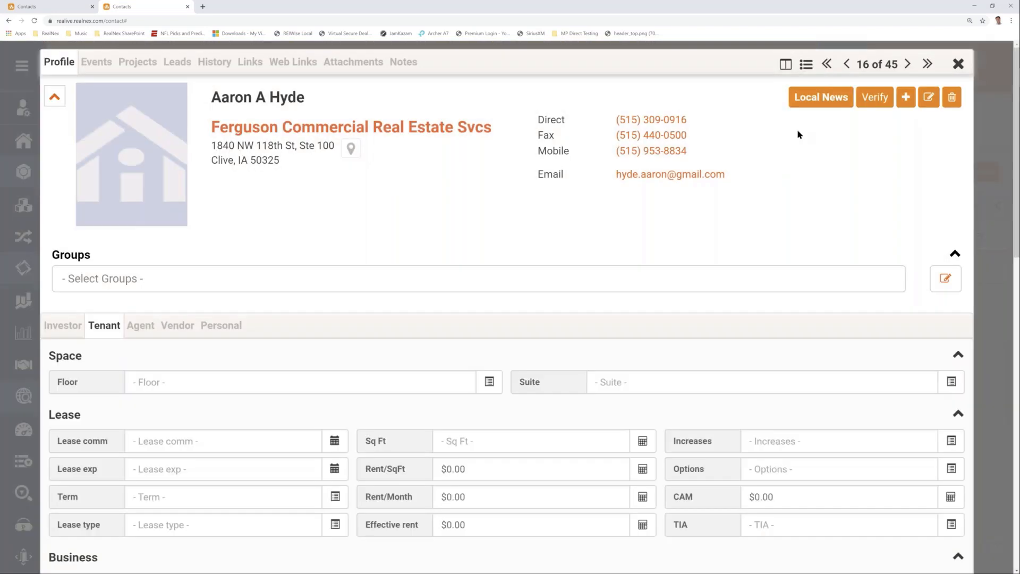
Step: Edit the open contact's details, replace the greeting with a nickname, and save the record
click(928, 97)
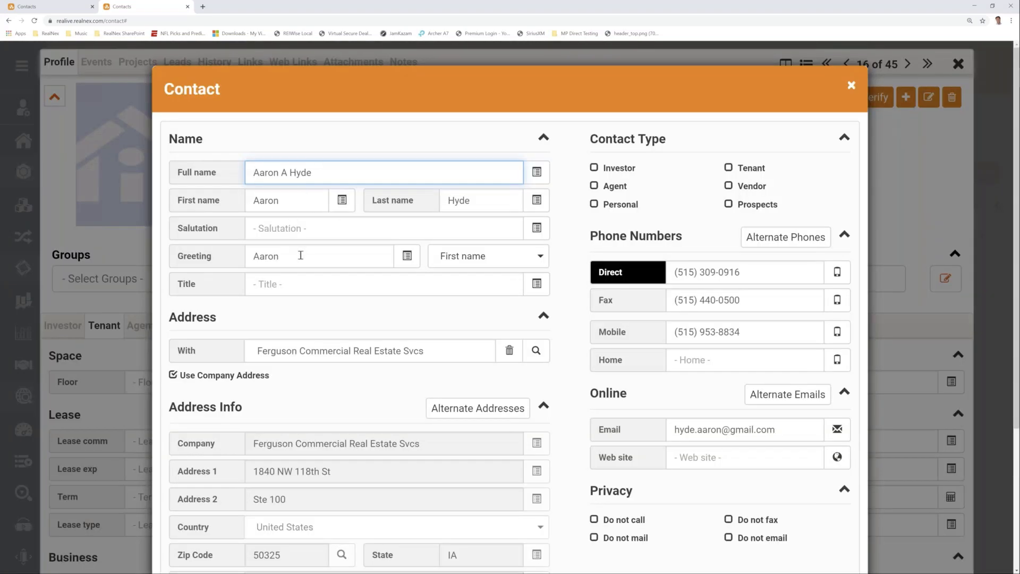
drag(300, 255, 166, 258)
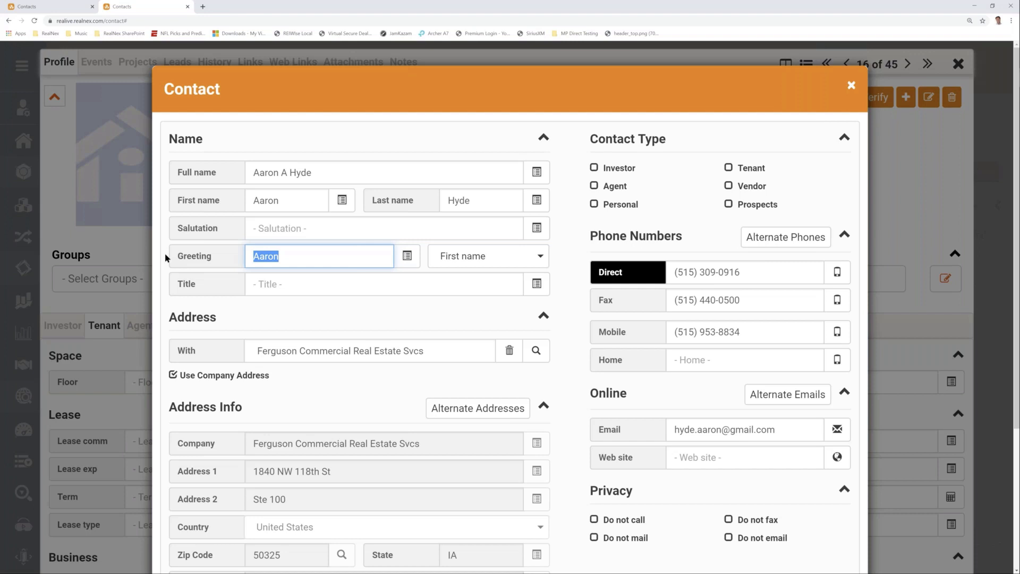
text(Re)
key(BackSpace)
text(ed)
scroll(352, 316, down, 4)
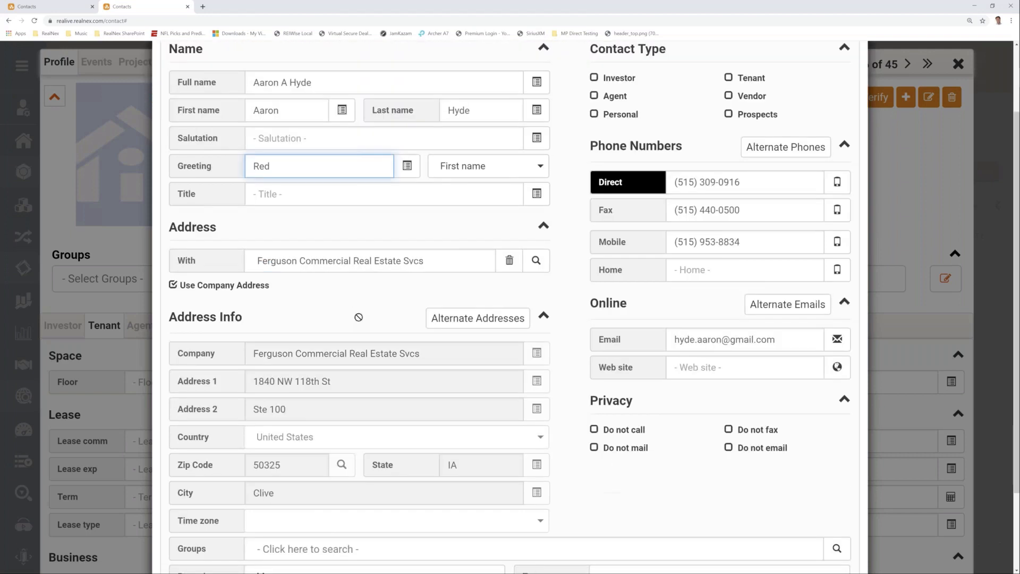
click(779, 528)
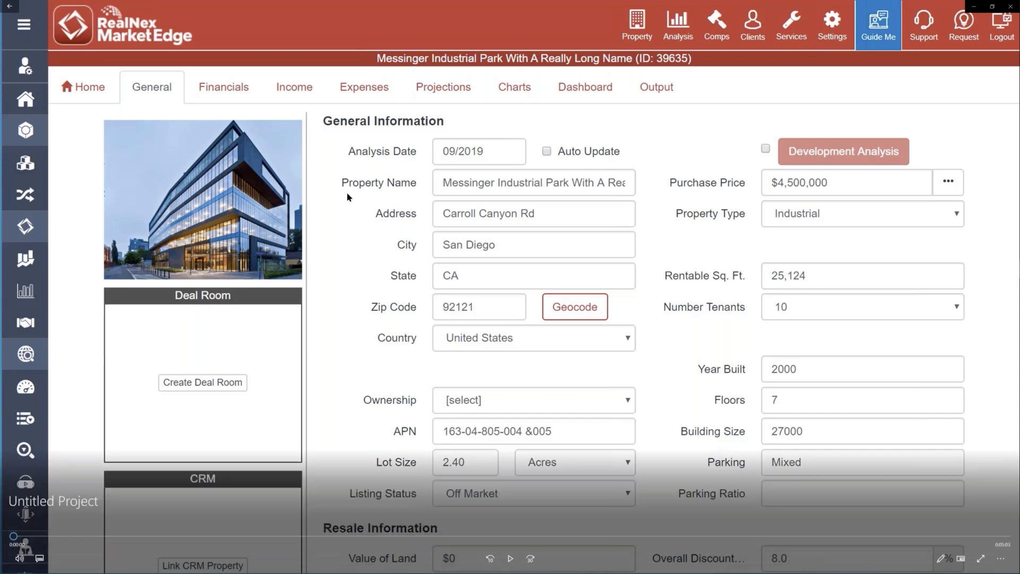
Step: Switch to the video player, play the MarketEdge demo, and replay the part from the map coordinates to the circled Output section
click(510, 559)
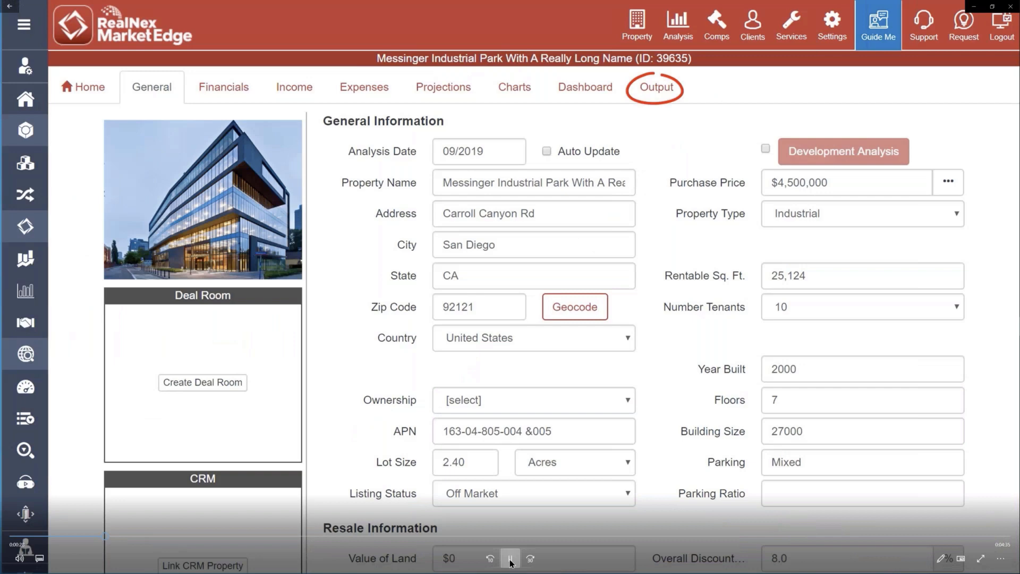
click(510, 559)
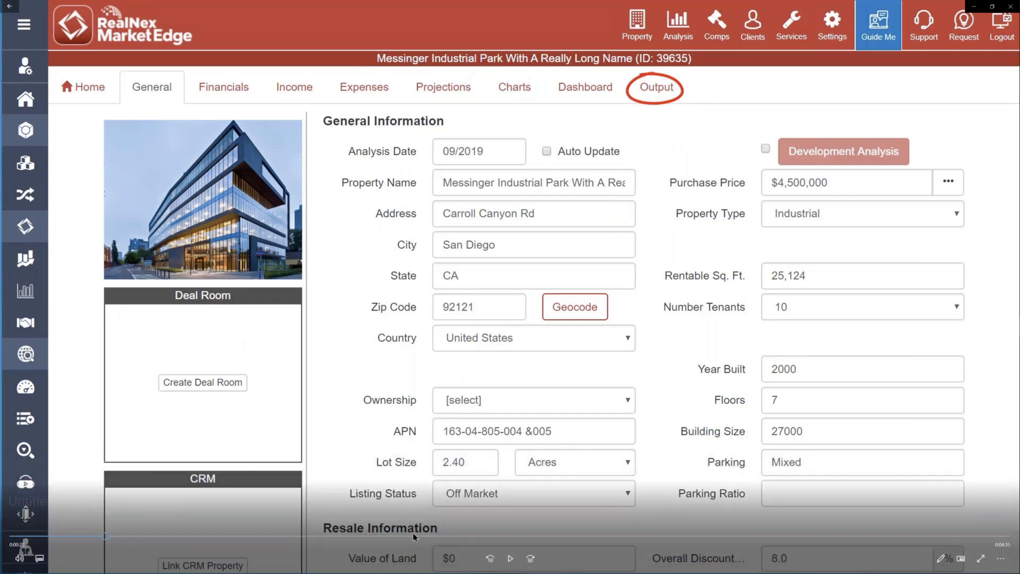
click(87, 536)
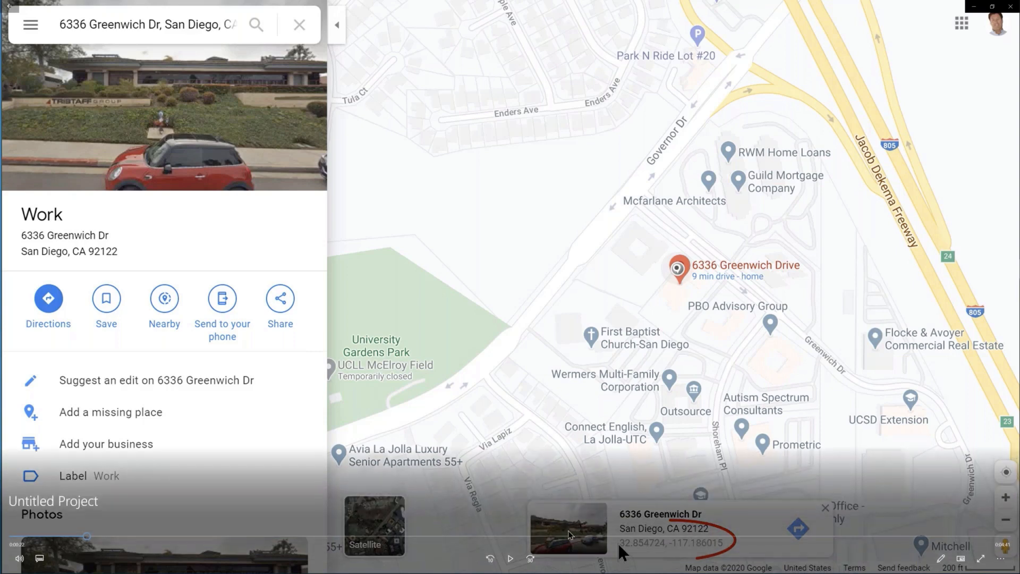
click(509, 559)
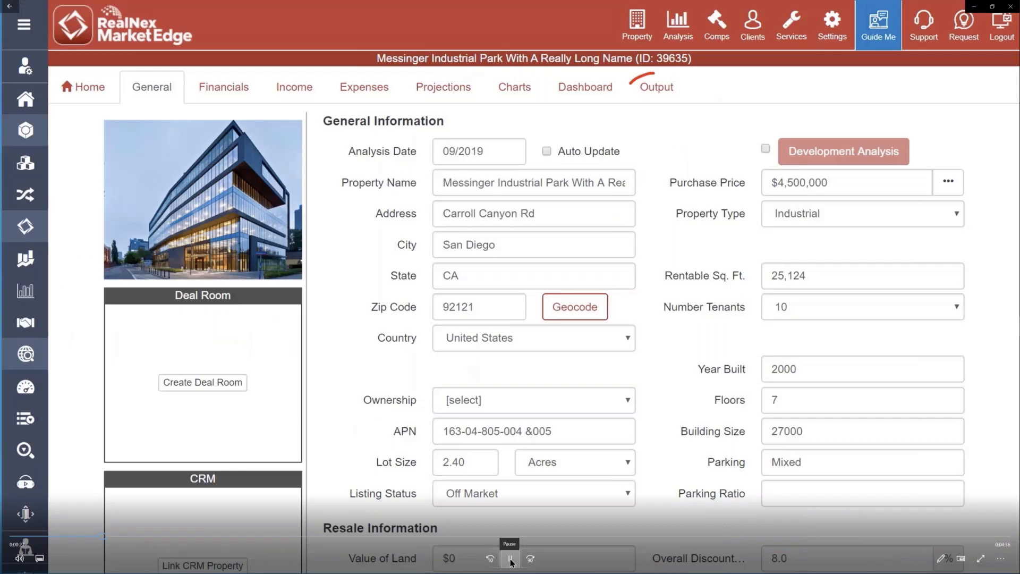
click(511, 559)
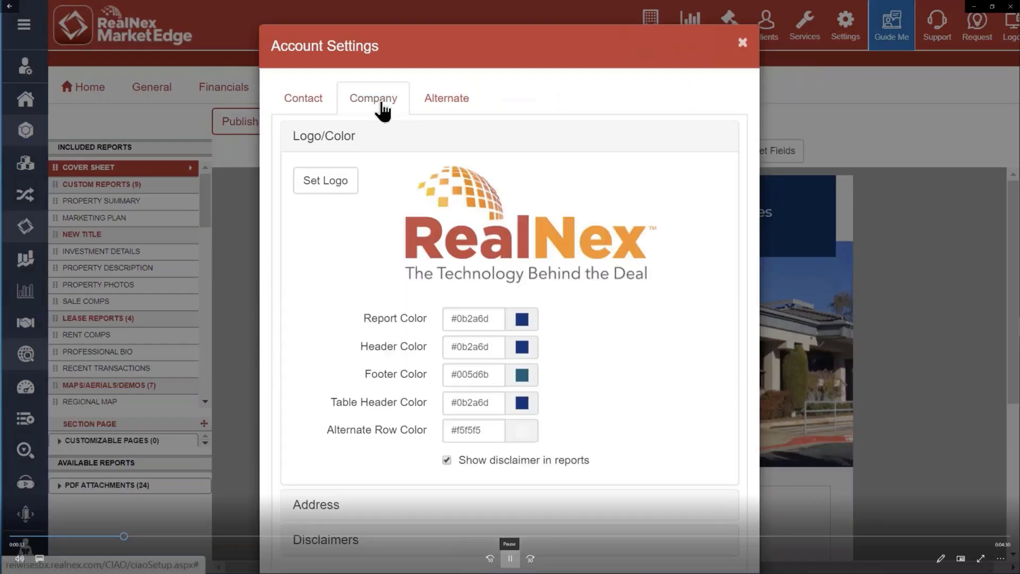
Step: Watch the demo's Account Settings part on company logo, colors and disclaimers, pausing and resuming the playback
click(510, 558)
click(510, 558)
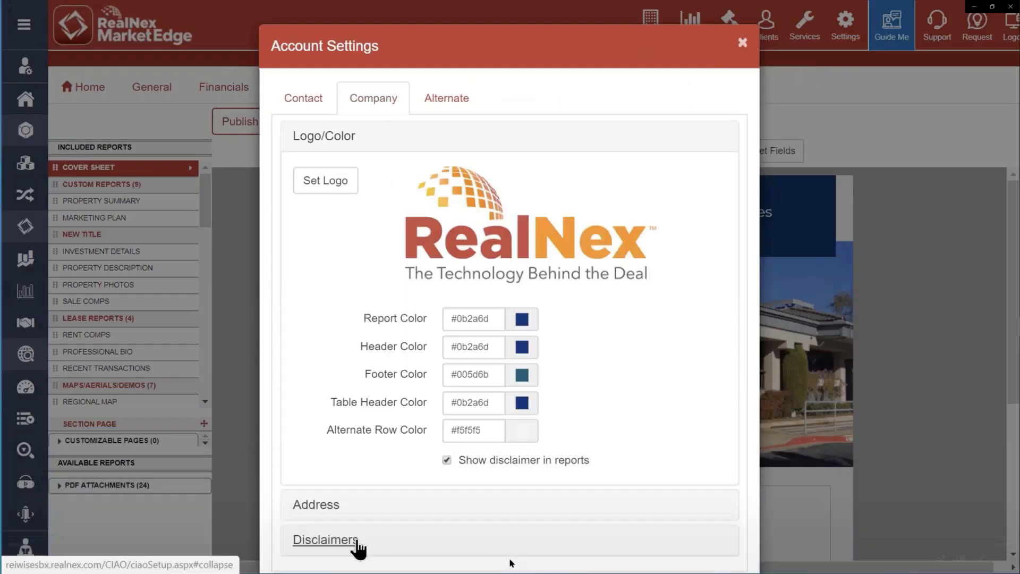
click(510, 558)
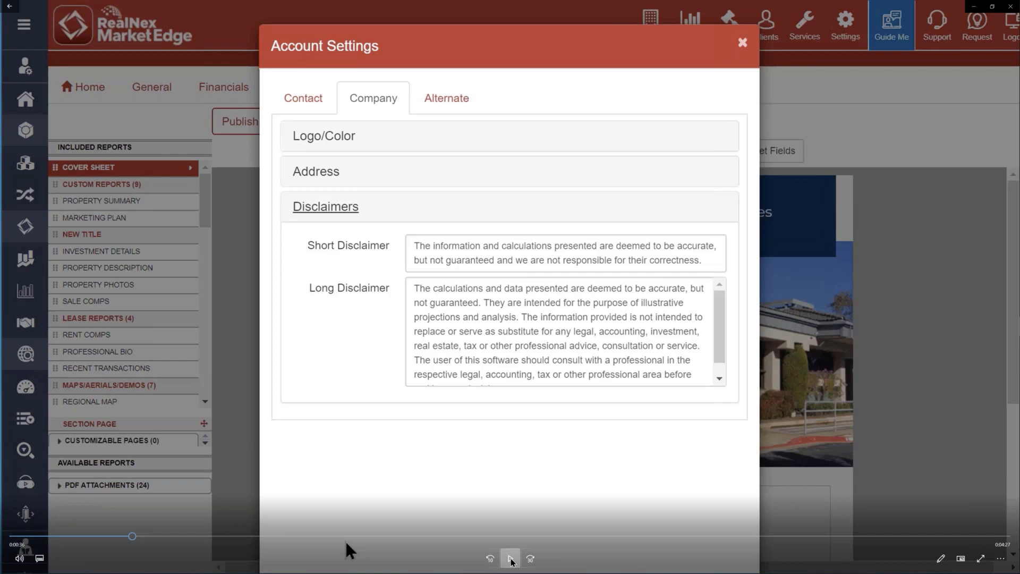
click(510, 561)
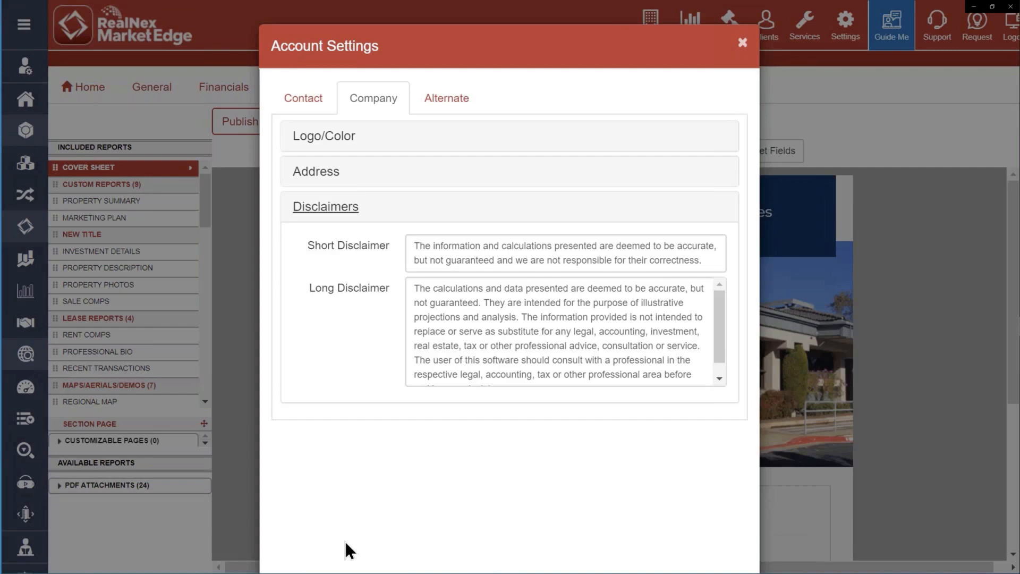
Step: Pause the demo at the report cover sheet and resume it through the Cover Page Layout selection
mouse_move(509, 561)
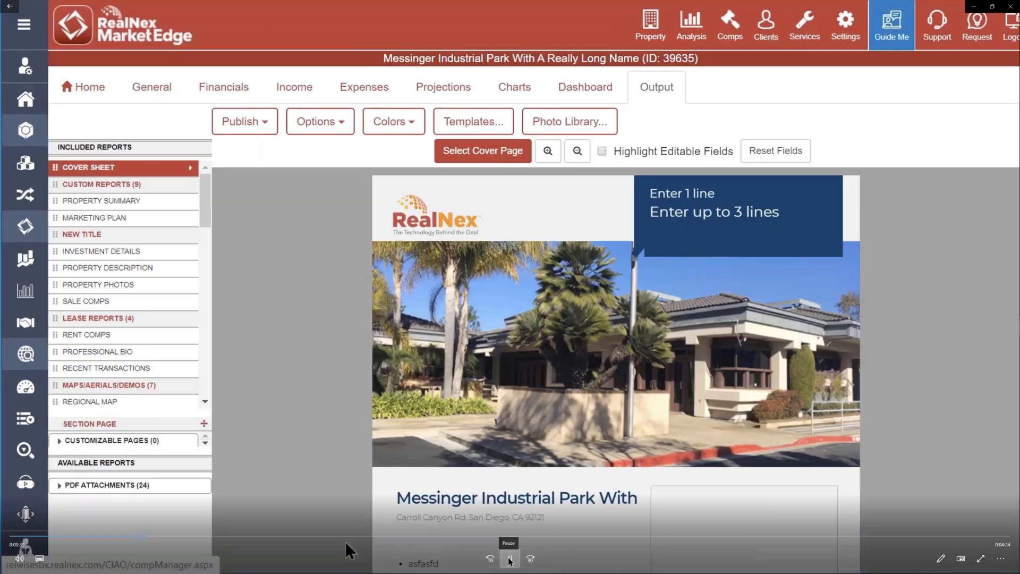
click(509, 561)
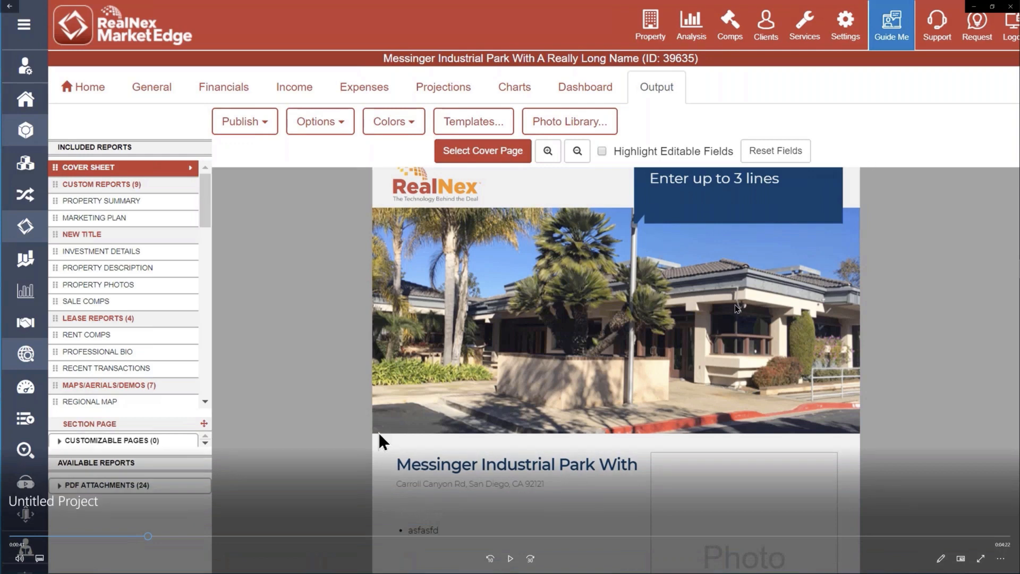
click(508, 558)
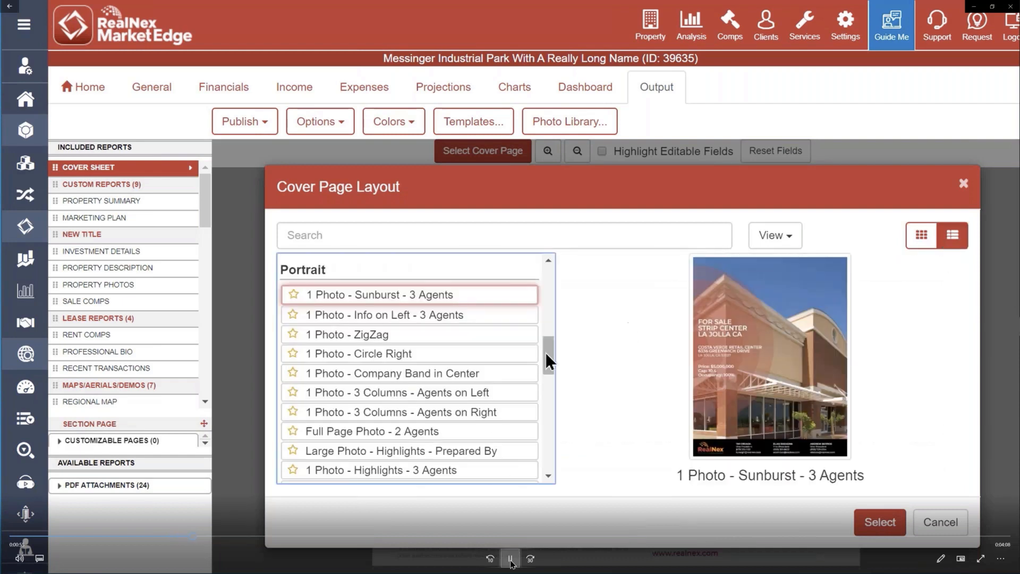
Step: Watch the demo's Cover Page Layout list, pausing at the portrait layouts, the landscape layouts and the View filter
click(510, 559)
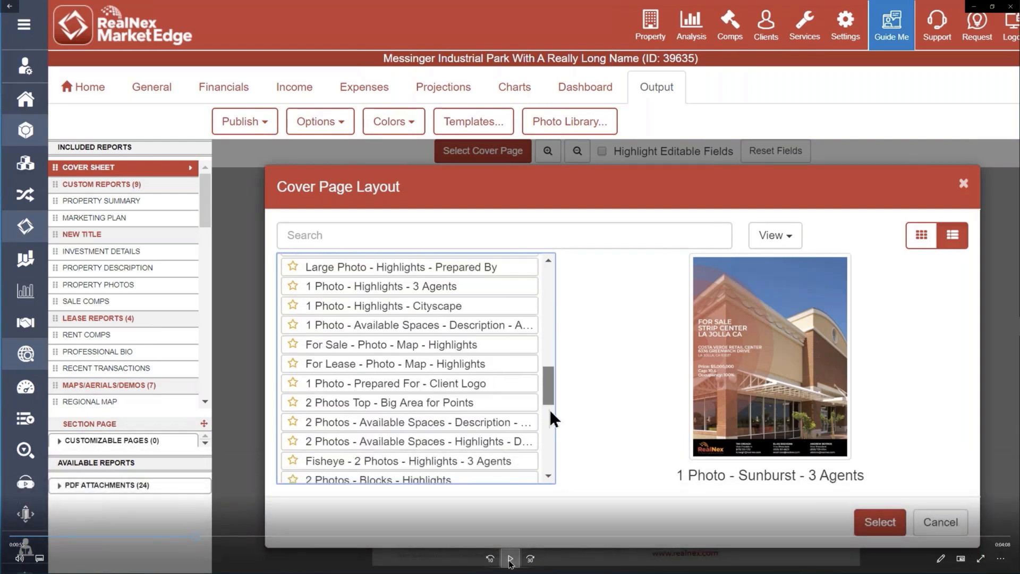
click(510, 559)
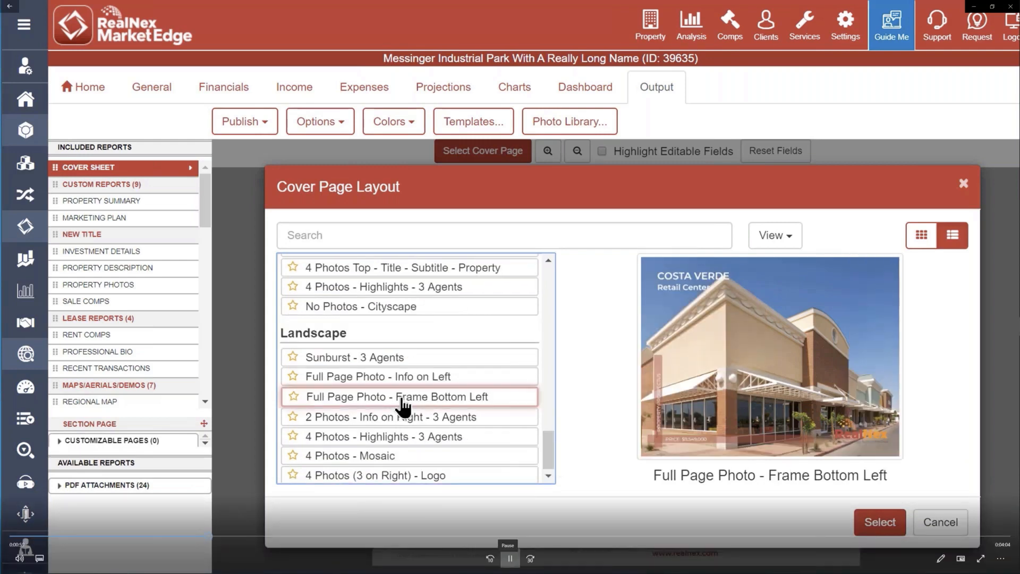
click(510, 559)
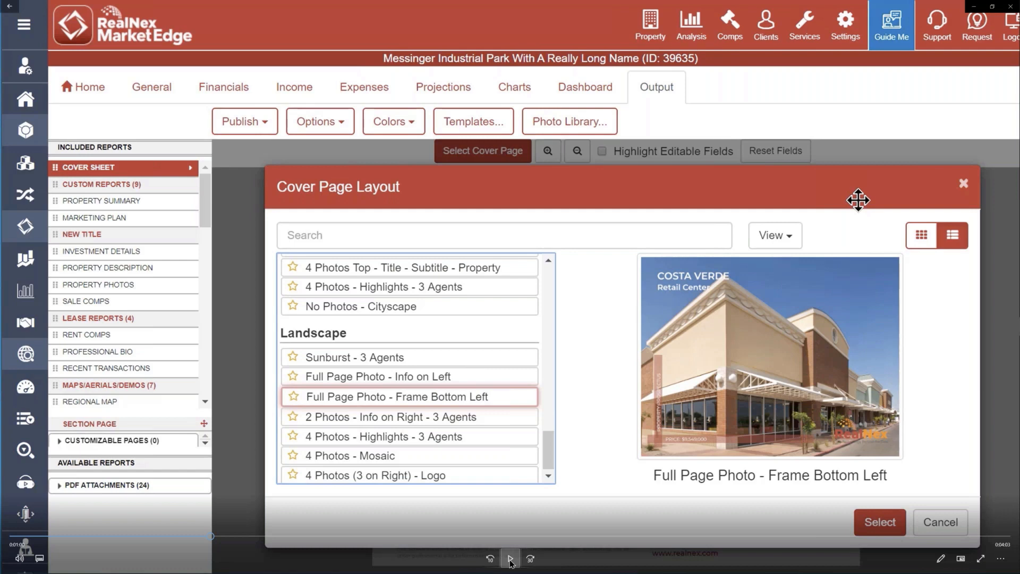
click(510, 559)
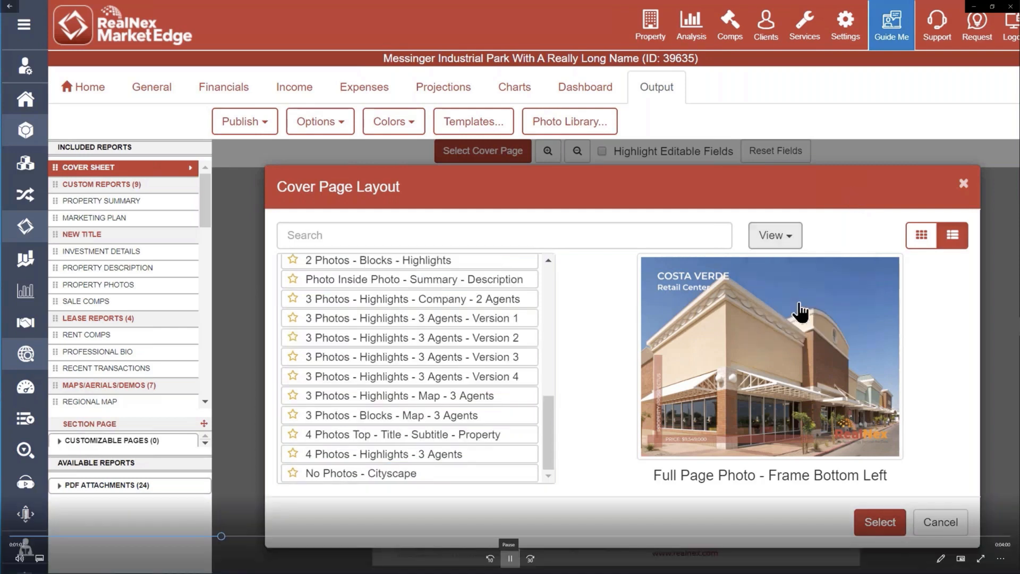
click(509, 559)
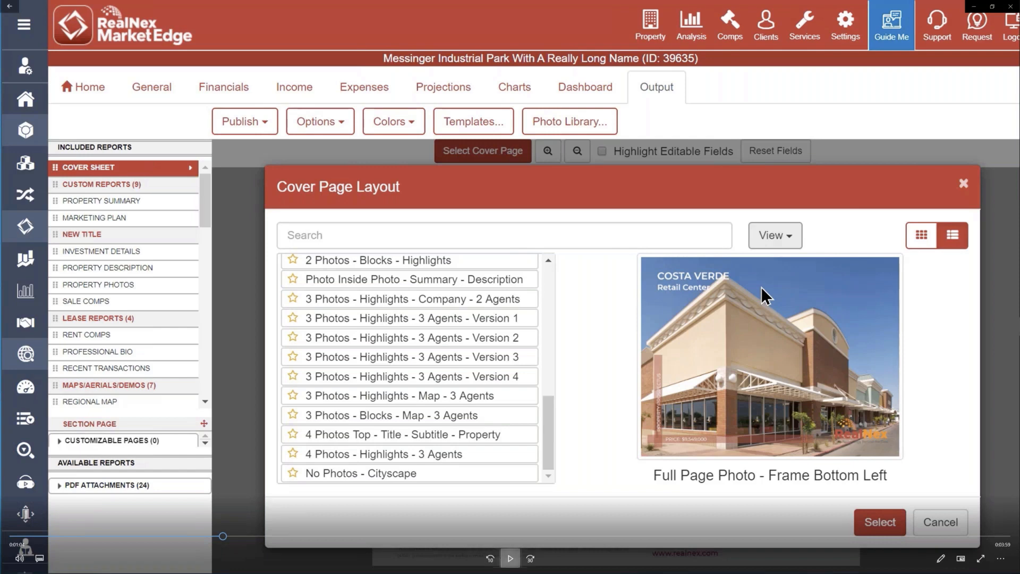
Step: Play the demo through the "3 agents" layout search and pause at the Favorites thumbnails
key(space)
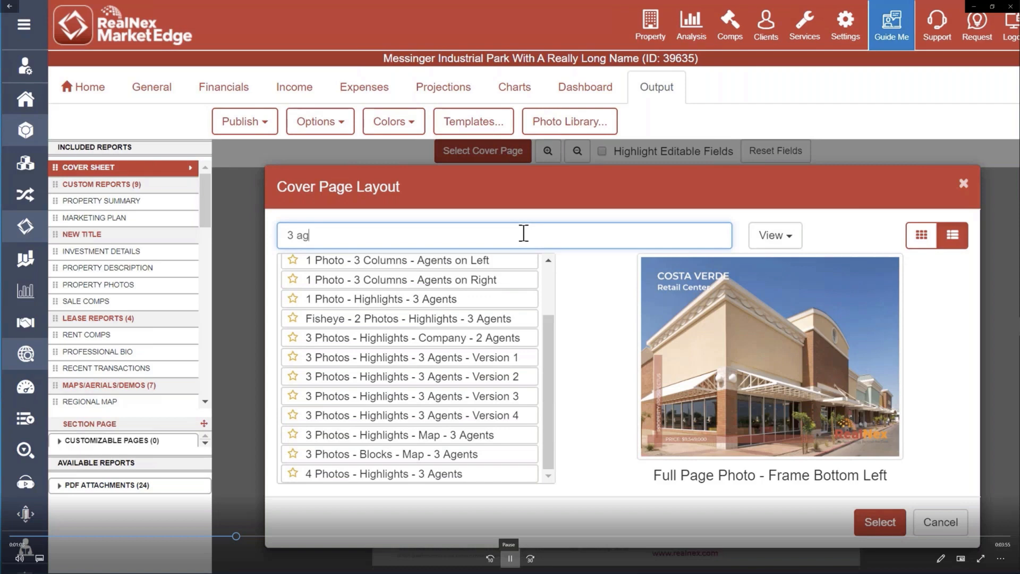
click(510, 558)
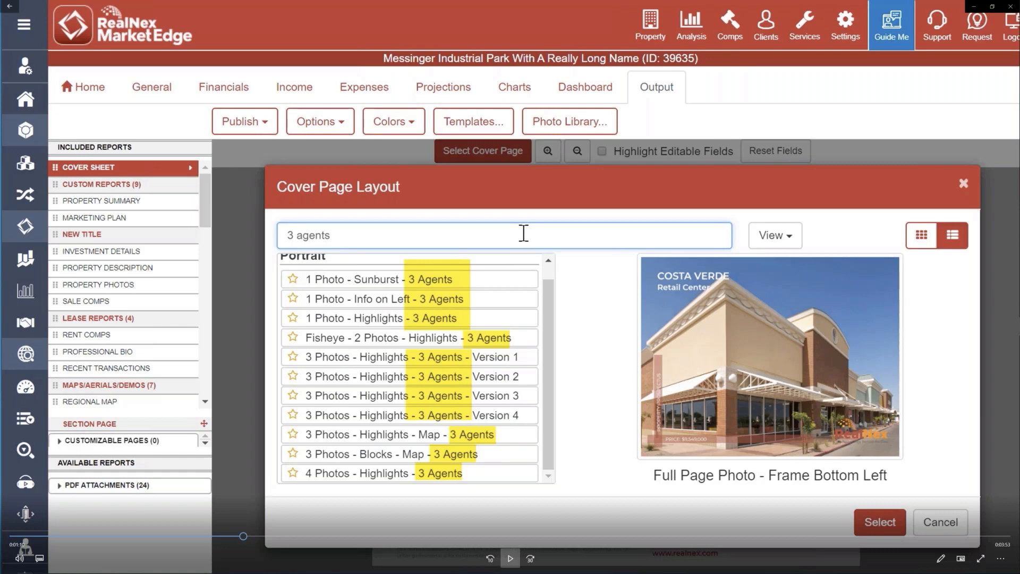
key(space)
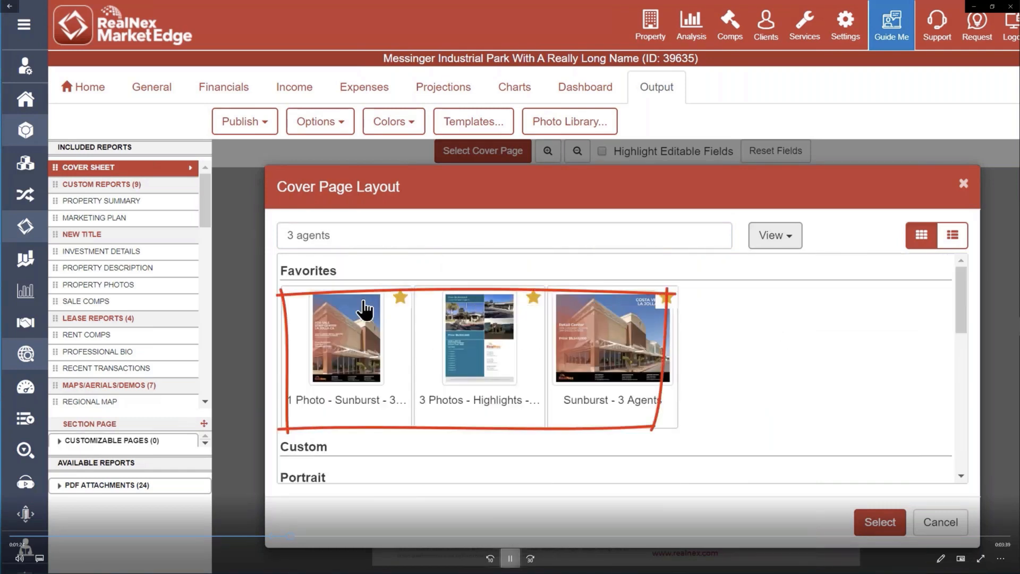
key(space)
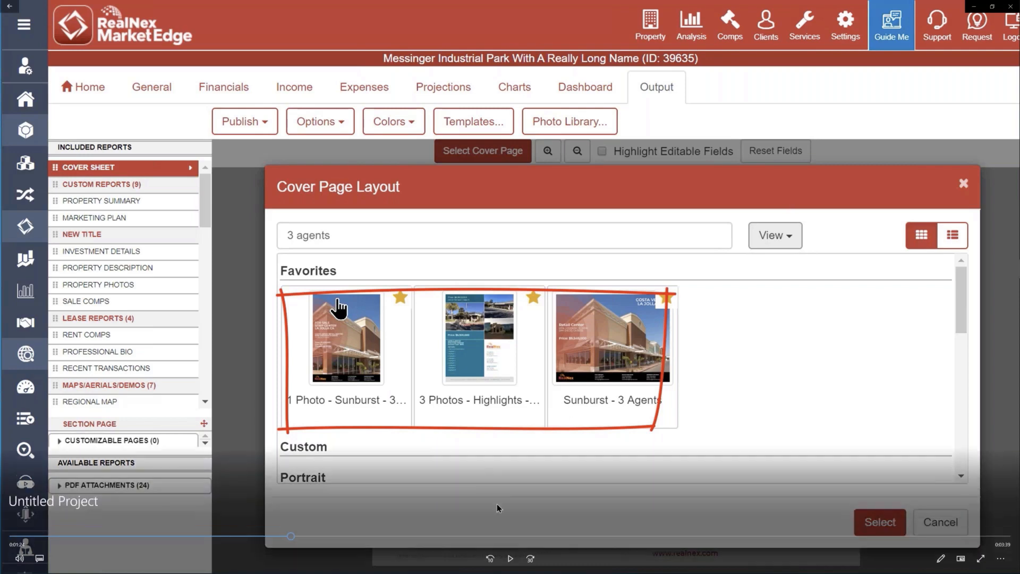
Step: Resume the demo to the Customizable Pages section, pausing at the circled heading and the expanded page list before playing on
click(510, 558)
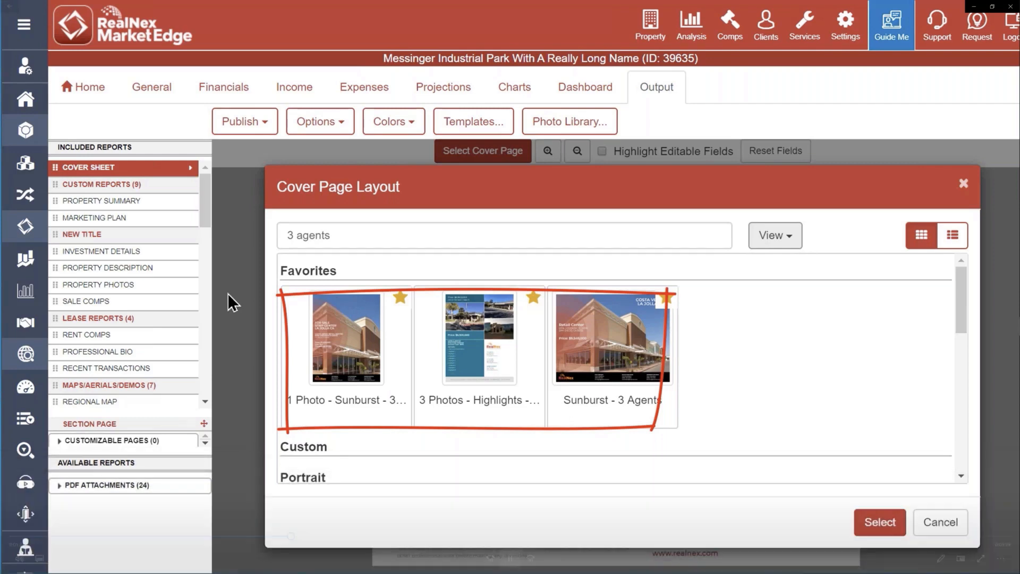
mouse_move(523, 543)
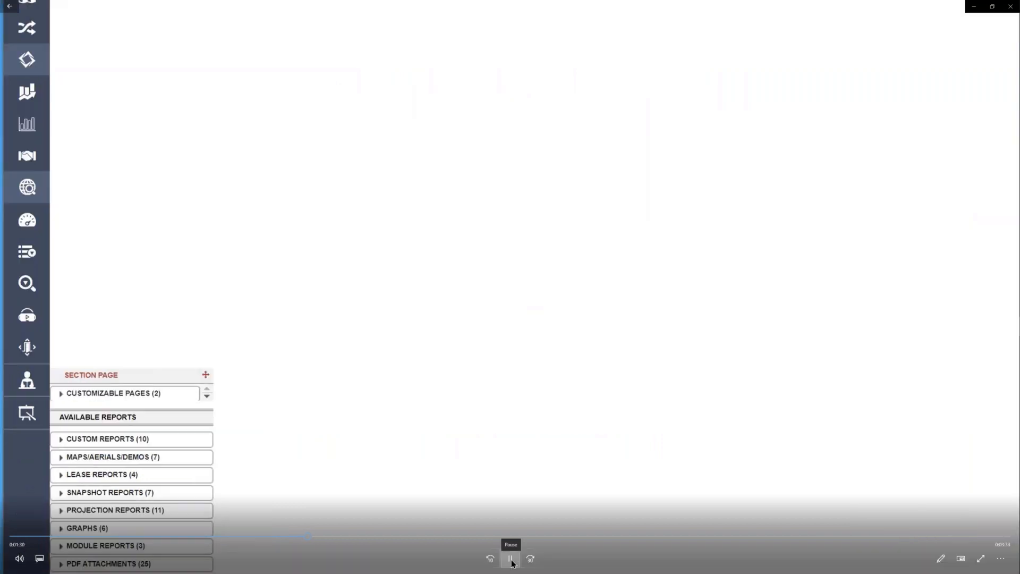
click(512, 562)
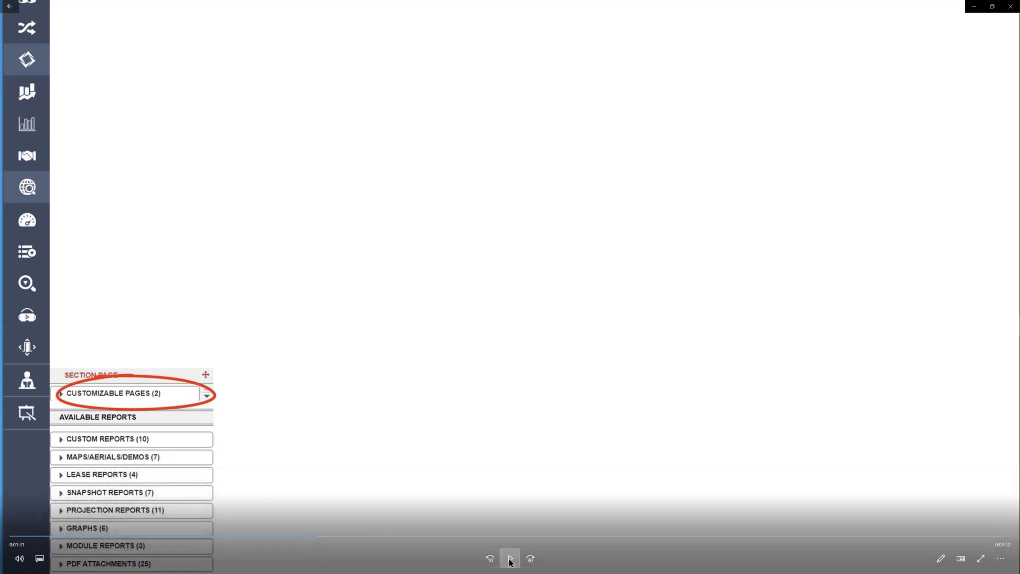
click(510, 560)
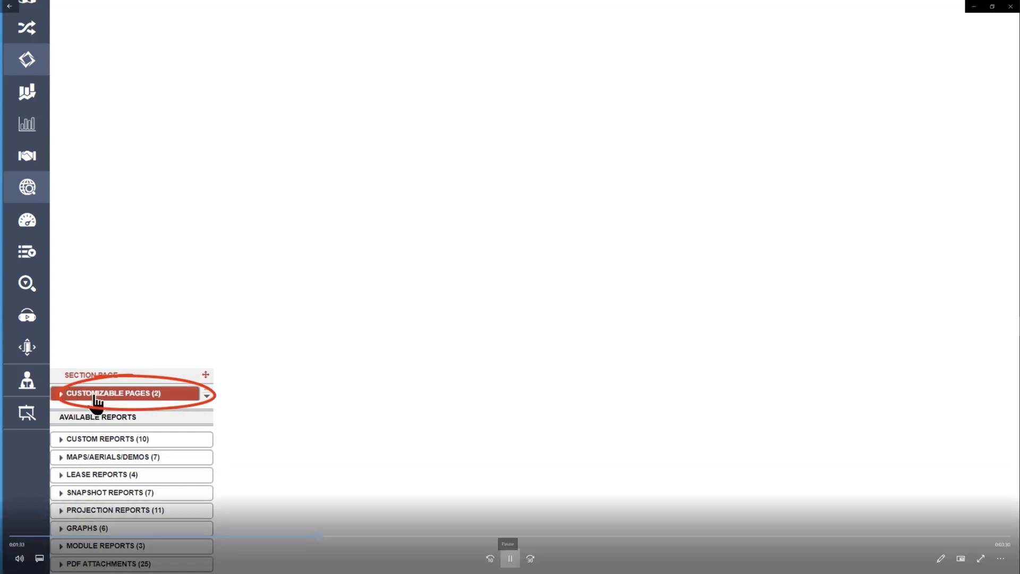
click(510, 559)
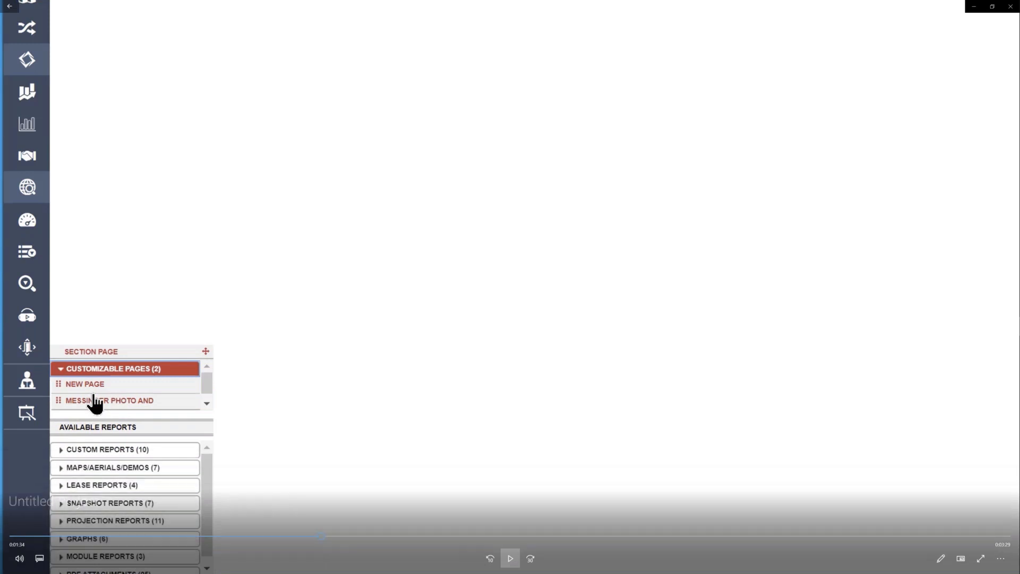
click(511, 558)
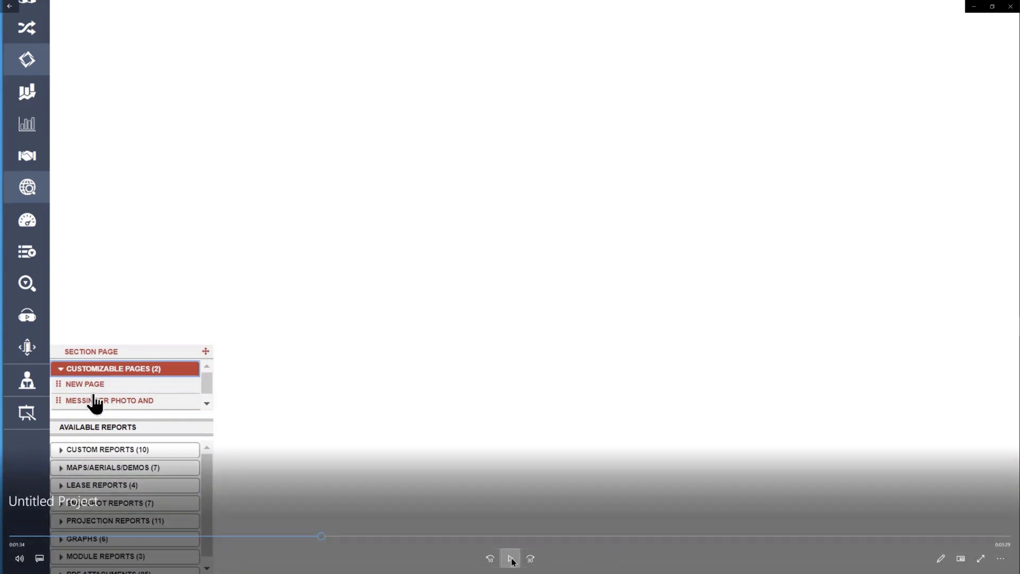
click(511, 559)
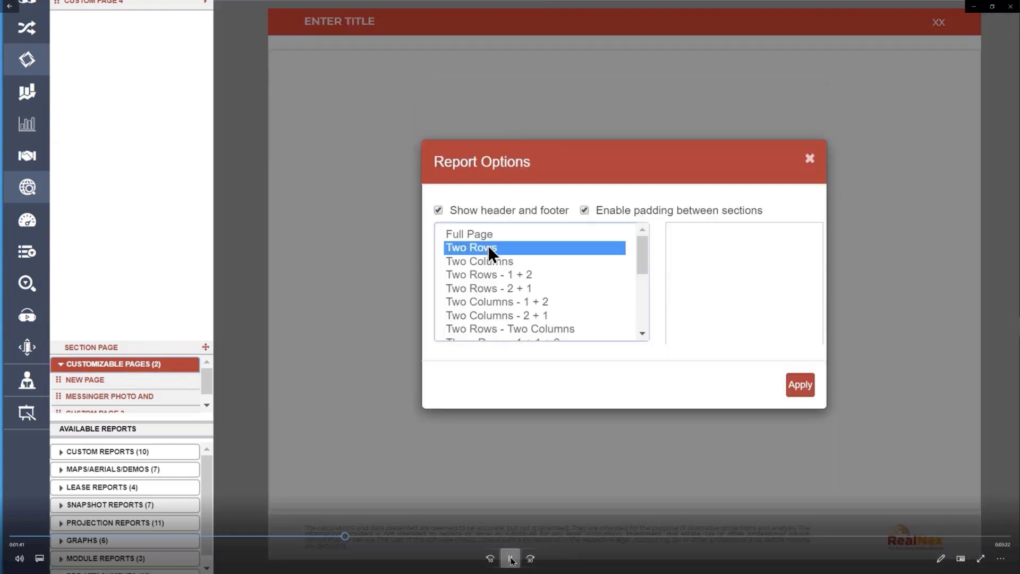
Step: Skip the demo back to just before the Report Options dialog and replay it up to the Two Columns - 1 + 2 layout
click(511, 559)
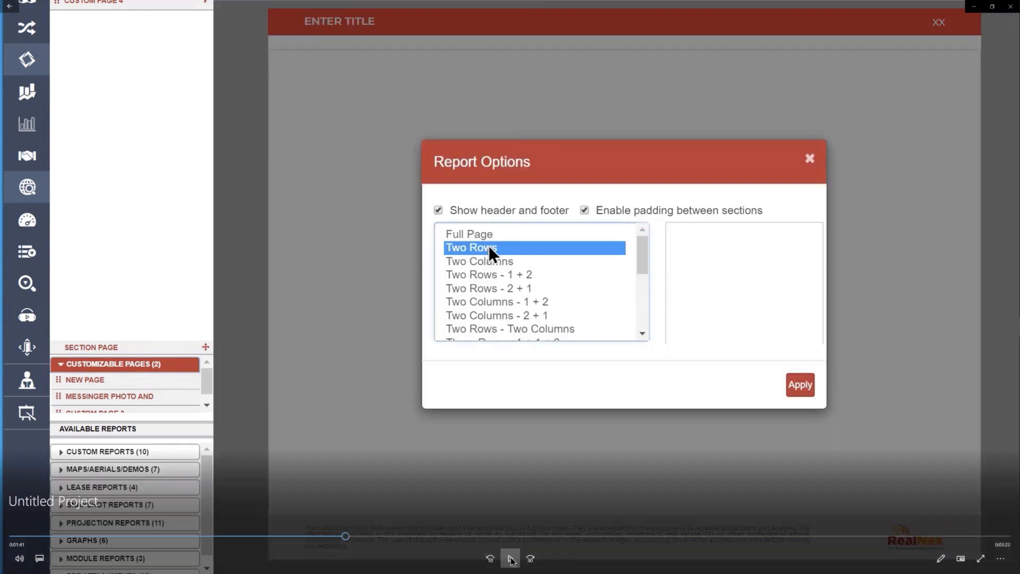
click(333, 537)
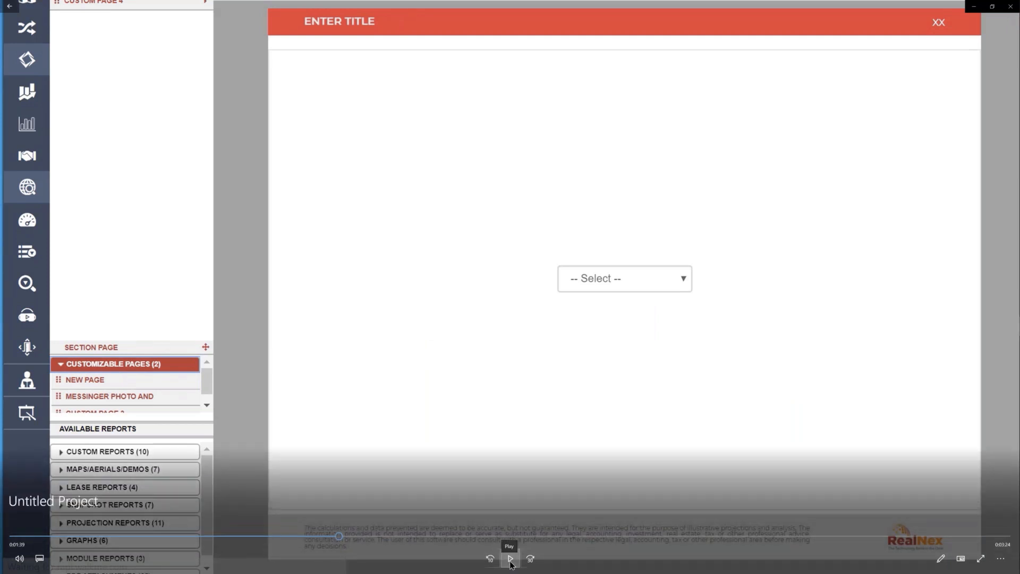
click(510, 558)
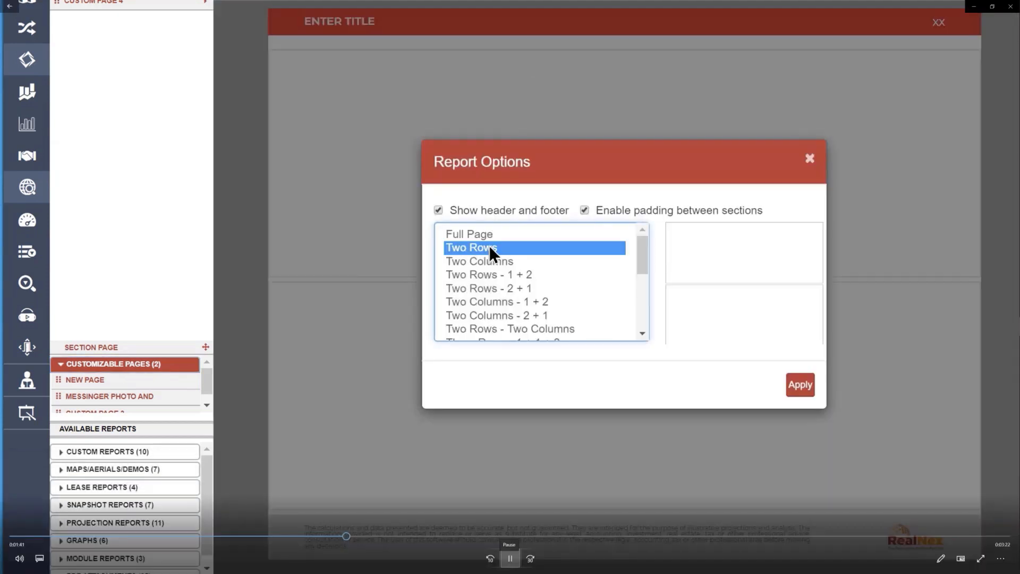
click(510, 558)
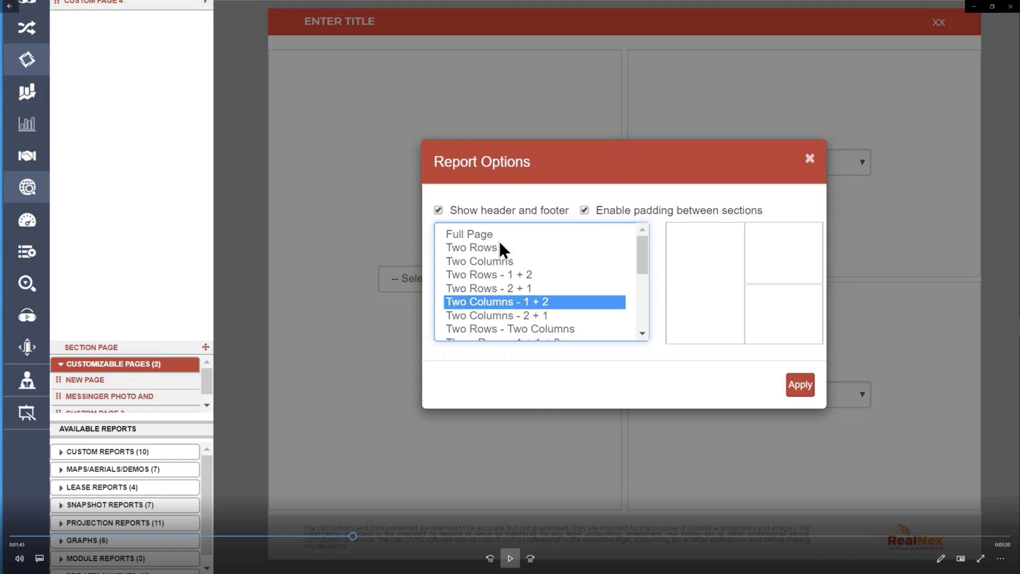
Step: Watch the demo fill the page's four sections, pausing at the content type list and after the bullets section is added
click(510, 558)
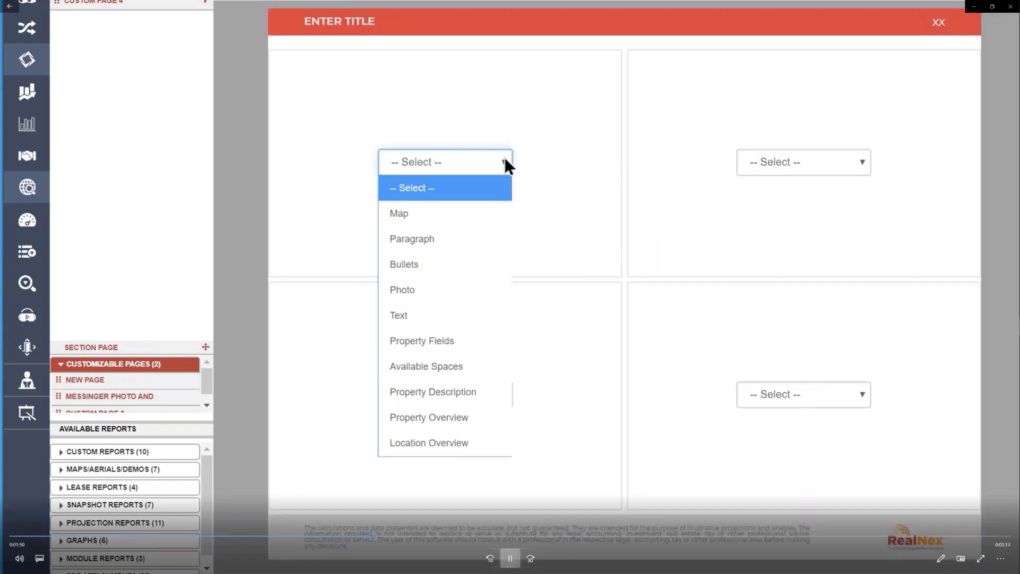
click(510, 558)
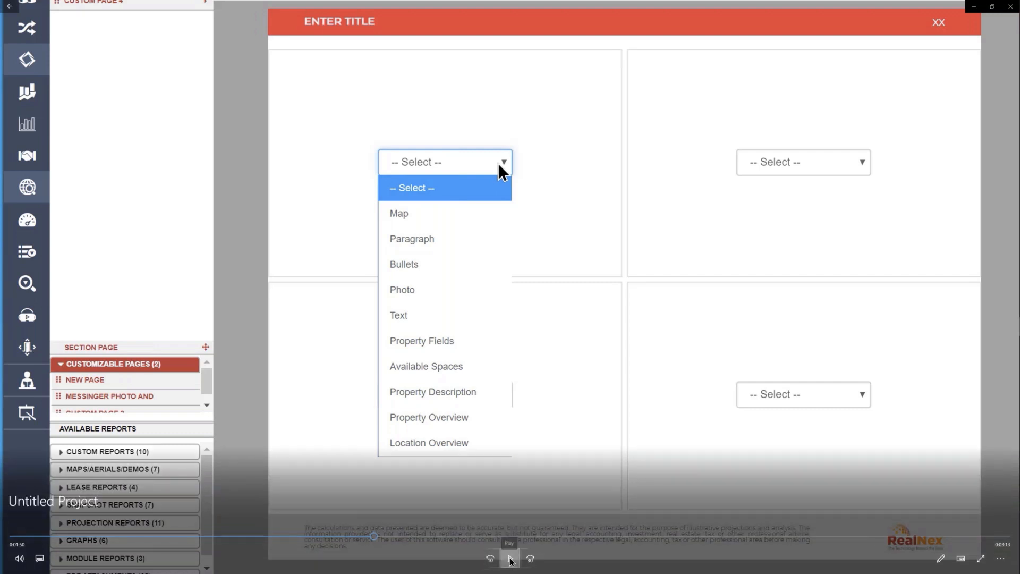
click(510, 559)
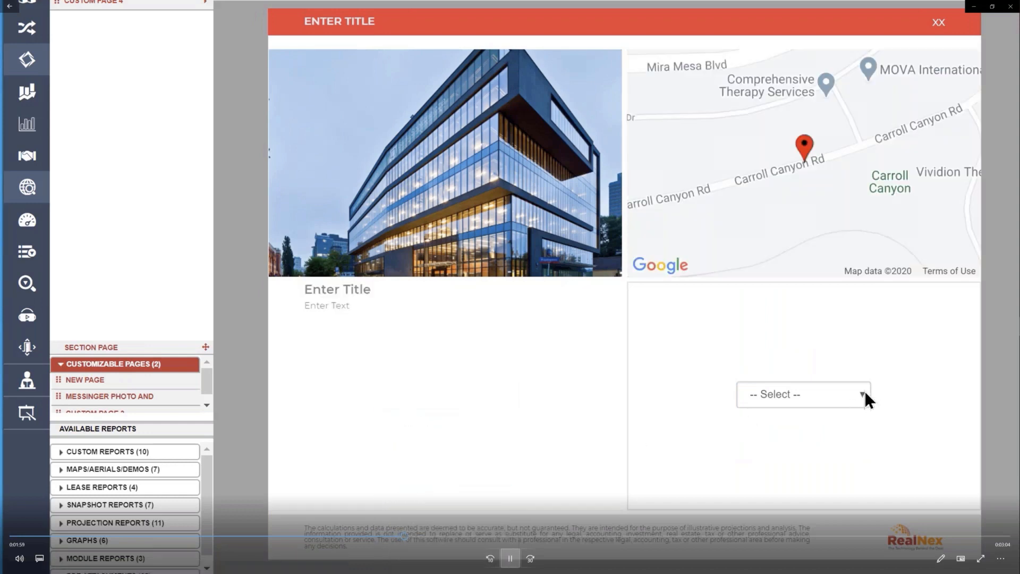
click(510, 559)
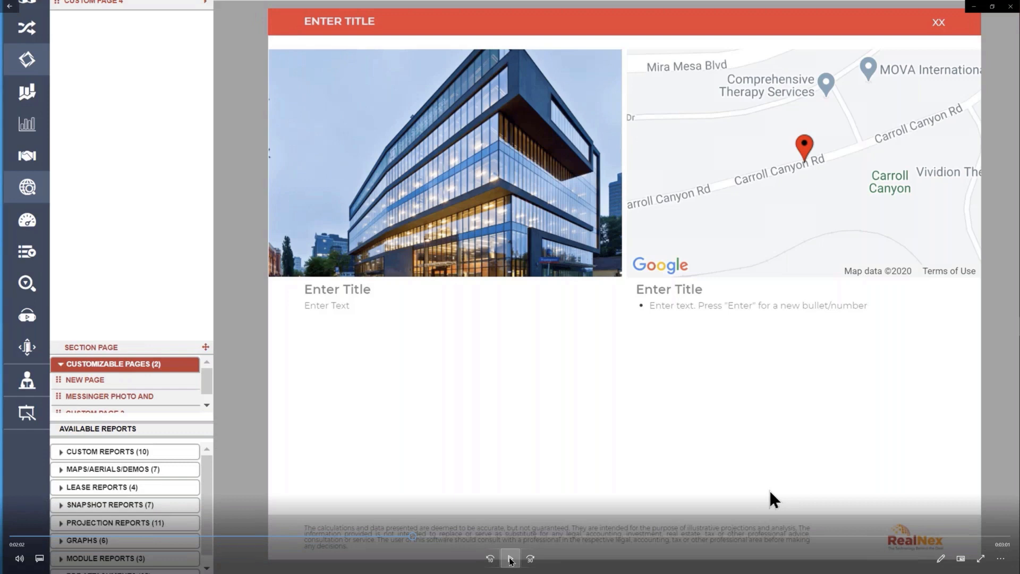
Step: Play the demo to the filled-in text sections and on to the title formatting toolbar, pausing at each
click(510, 560)
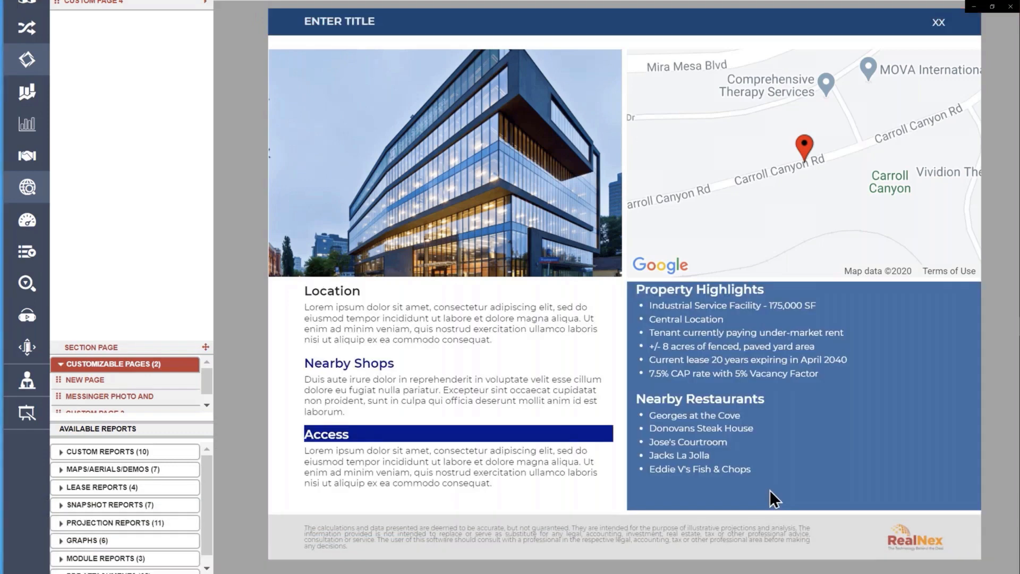
click(510, 558)
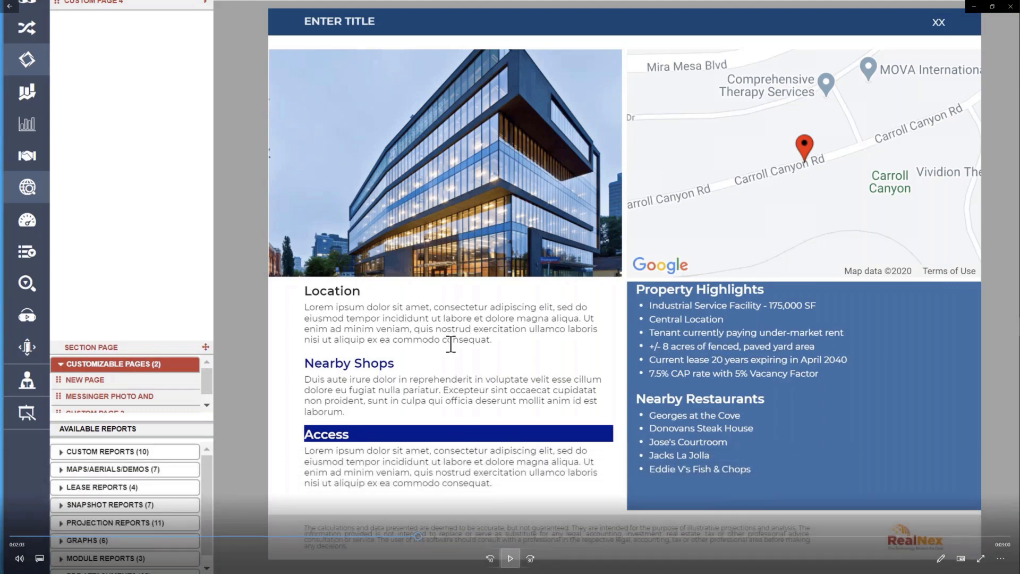
click(510, 559)
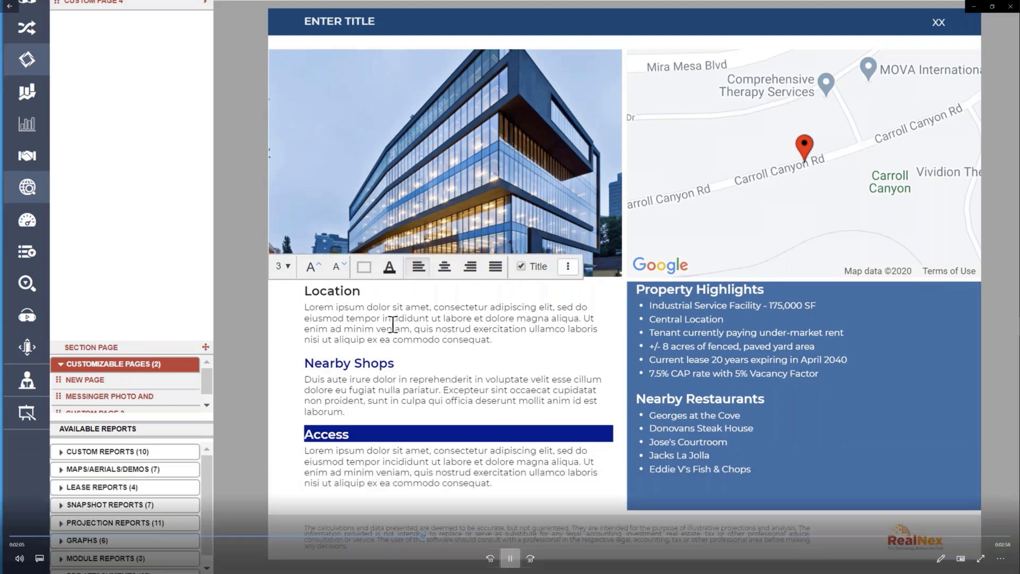
key(space)
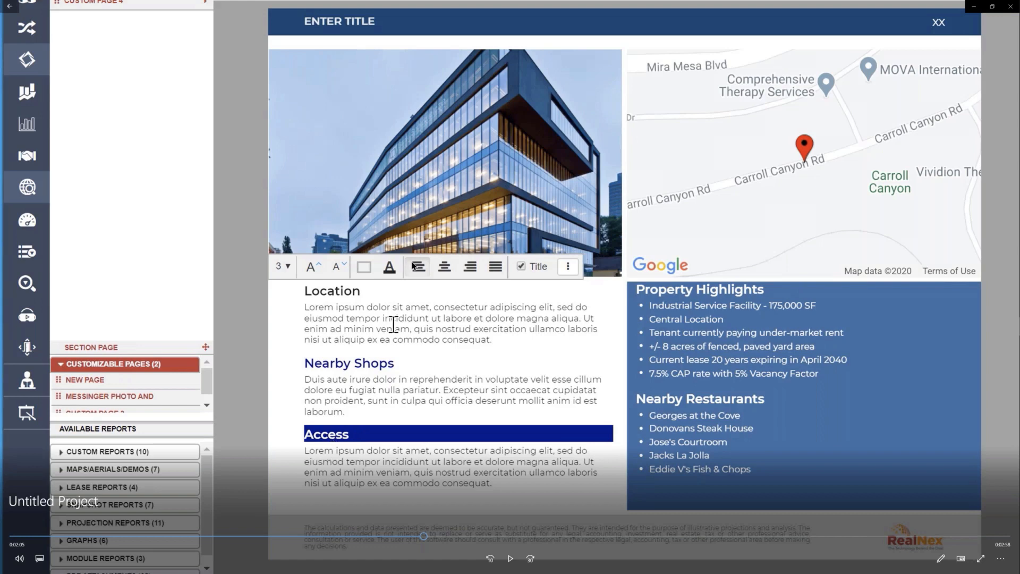
Step: Watch the demo's section editing part, pausing at the Satellite map view and at the property fields section
click(511, 560)
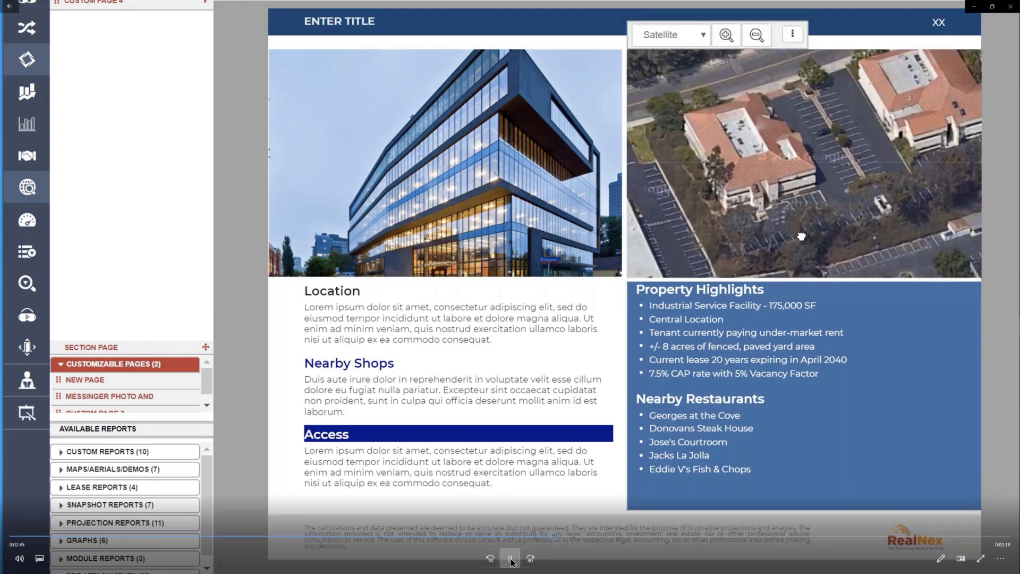
click(511, 561)
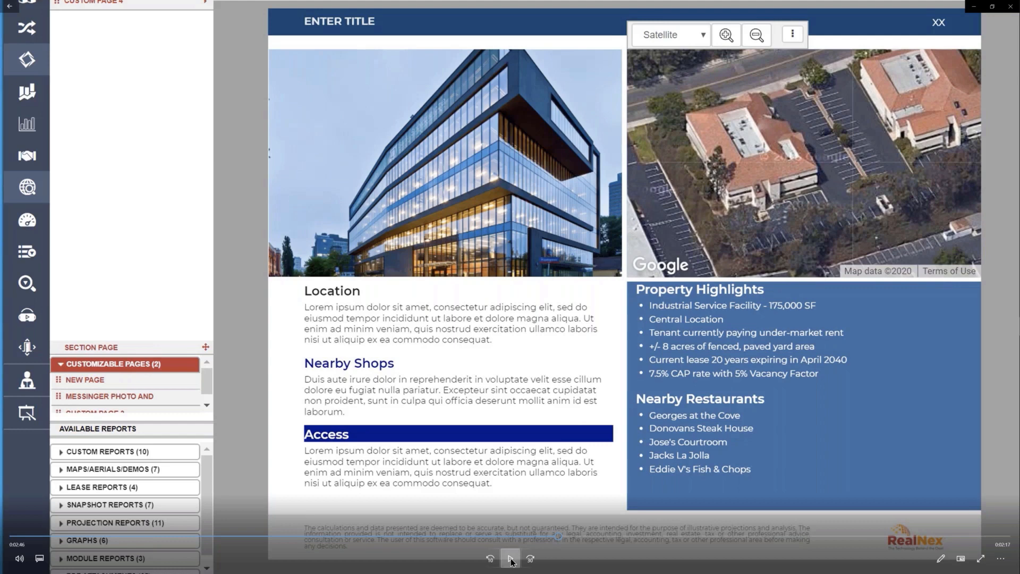
click(511, 559)
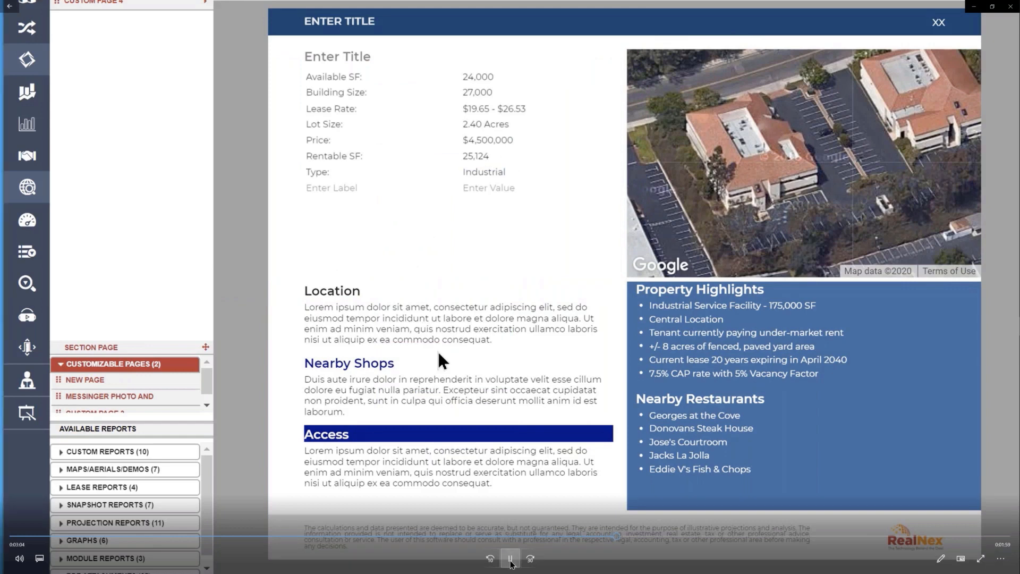
click(511, 561)
Step: Play the demo on to the Add/Remove Link dialog and then to the 3 Flags Plaza page, pausing at each
click(510, 560)
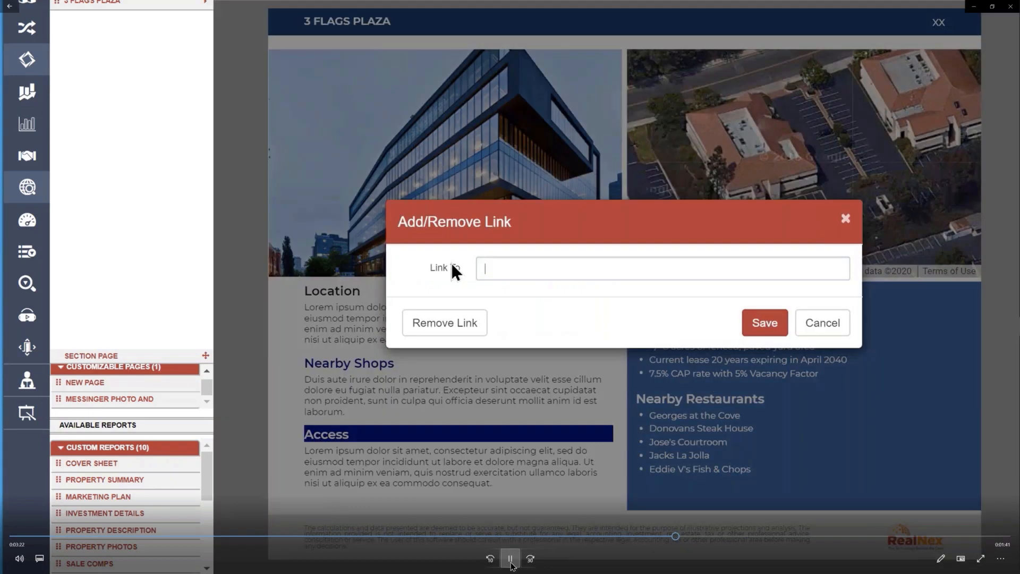
click(511, 563)
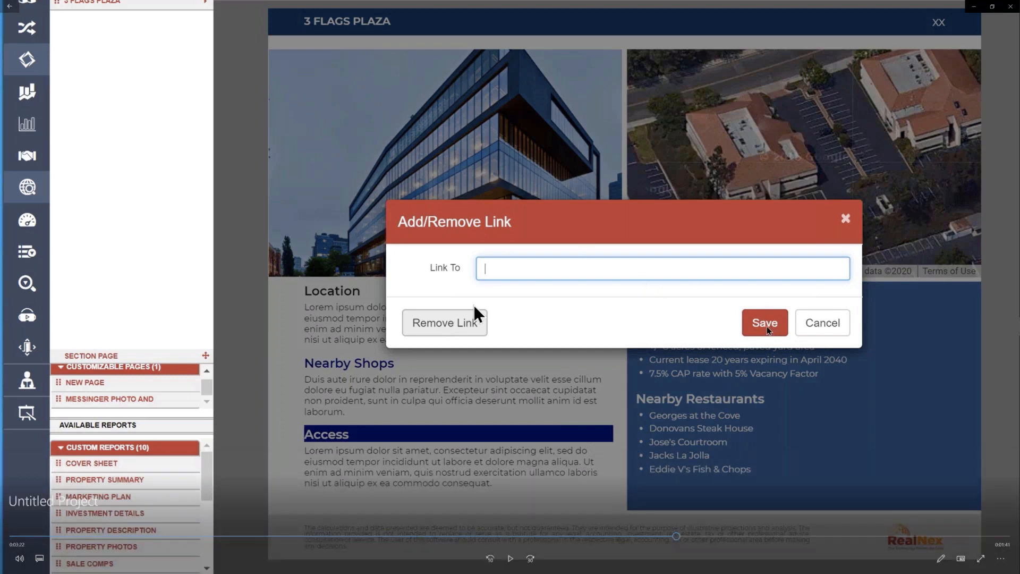
click(511, 557)
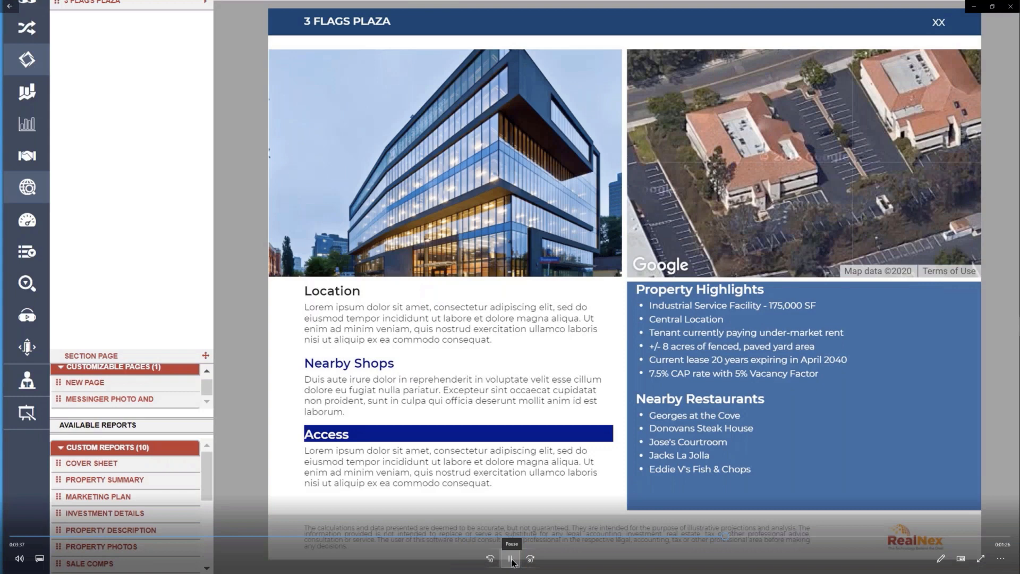
click(511, 559)
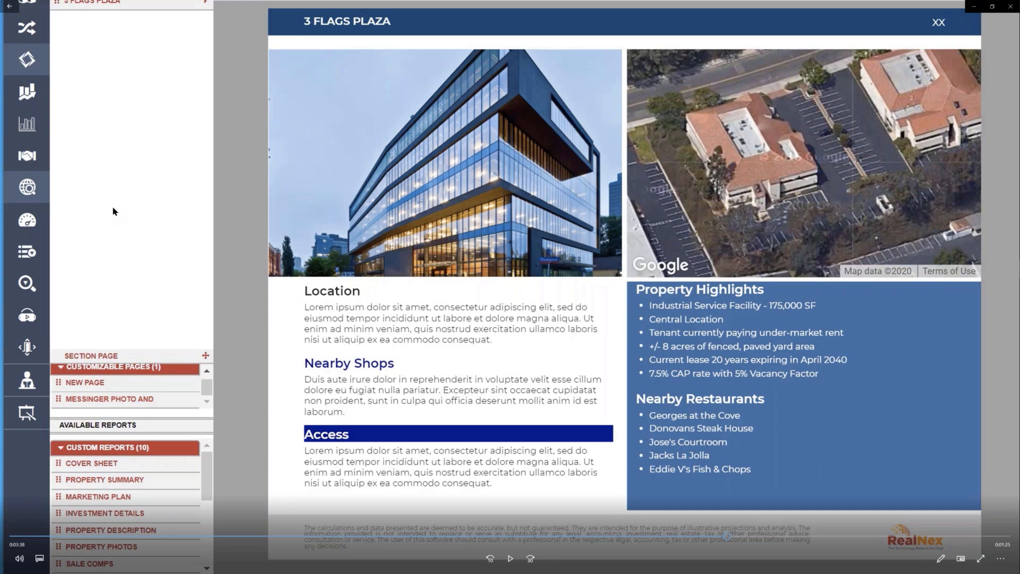
Step: Play the demo through adding the 3 Flags Plaza page to the included reports, pausing as it is added and once the page appears
click(511, 559)
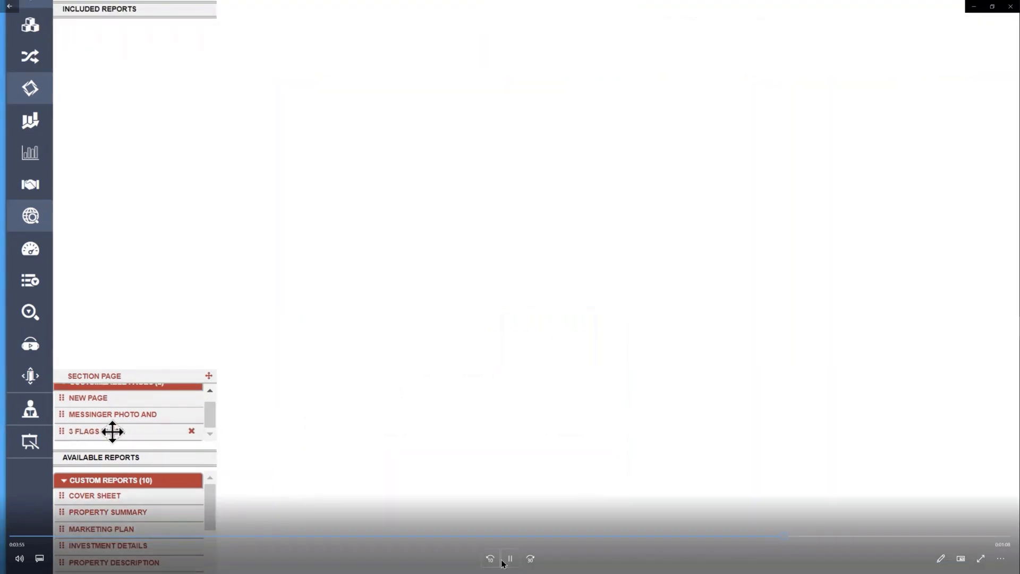
click(503, 561)
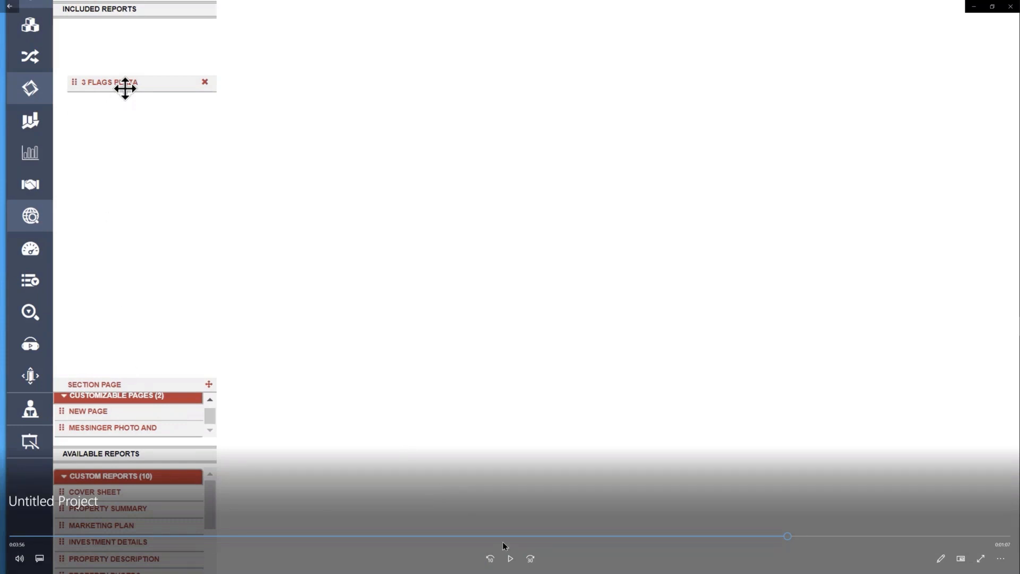
click(509, 559)
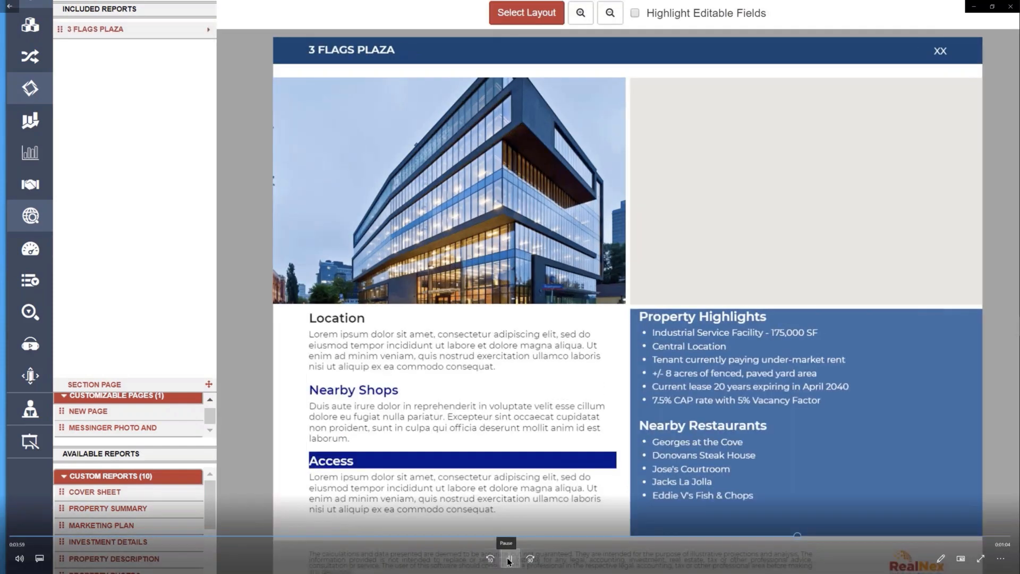
click(509, 558)
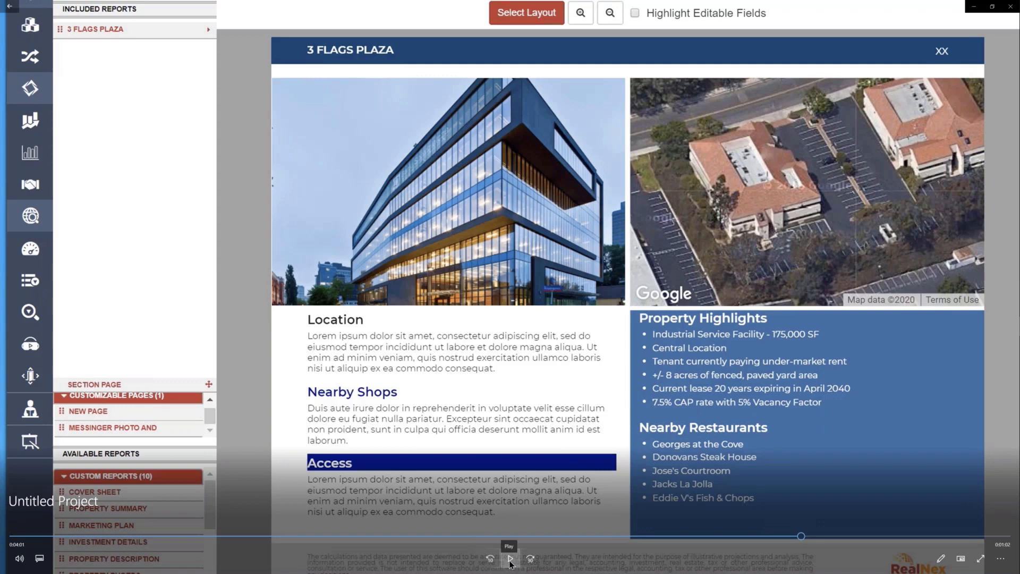
Step: Watch the demo's lease report part, pausing at the cover sheet and at the Cover Page Layout gallery
click(510, 559)
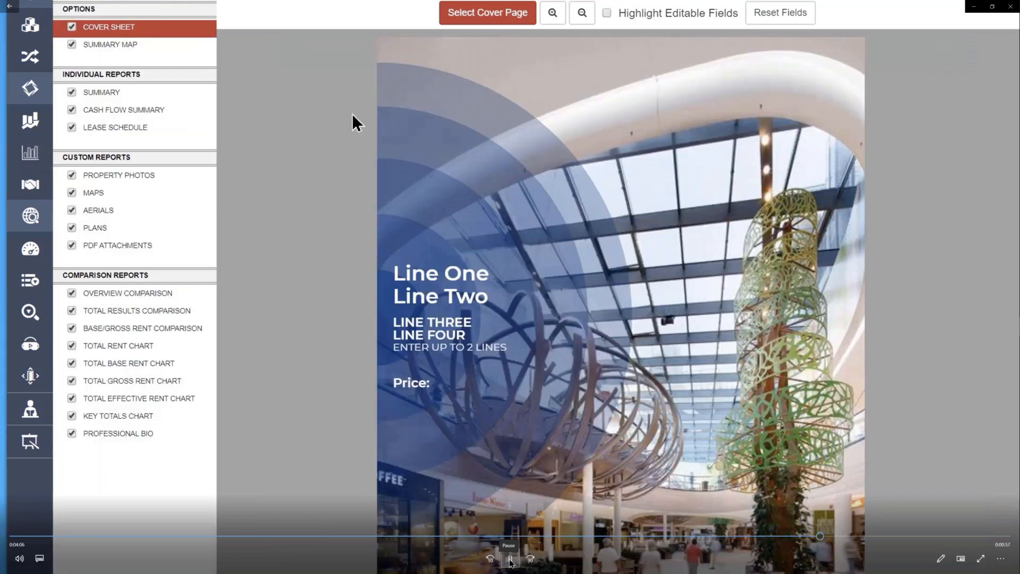
click(510, 560)
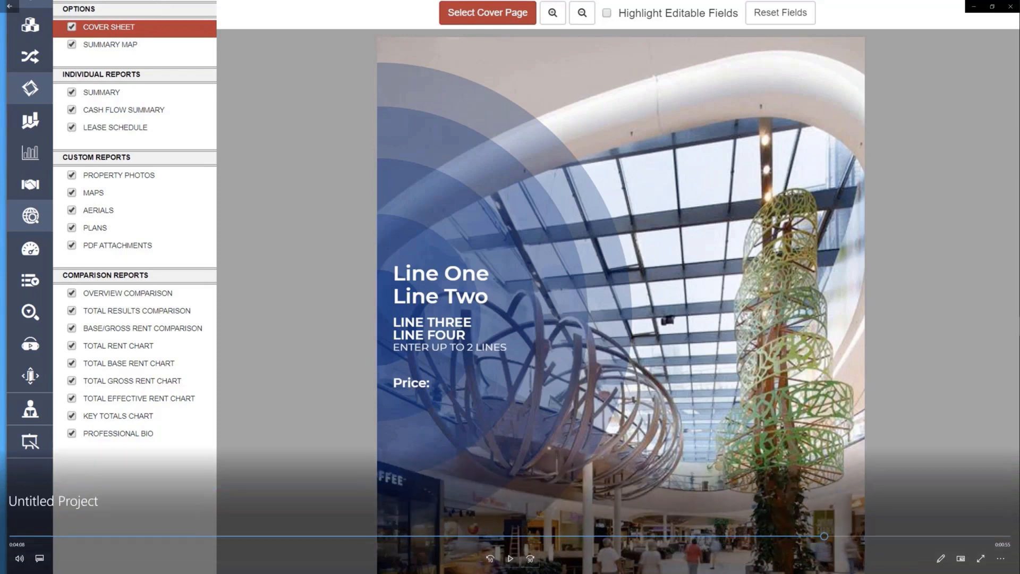
click(510, 559)
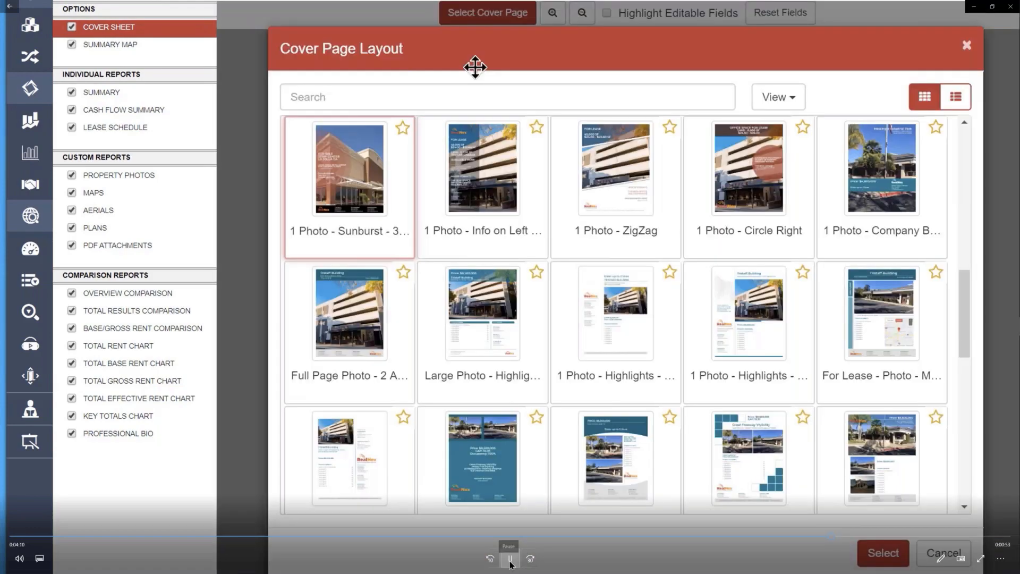
click(510, 563)
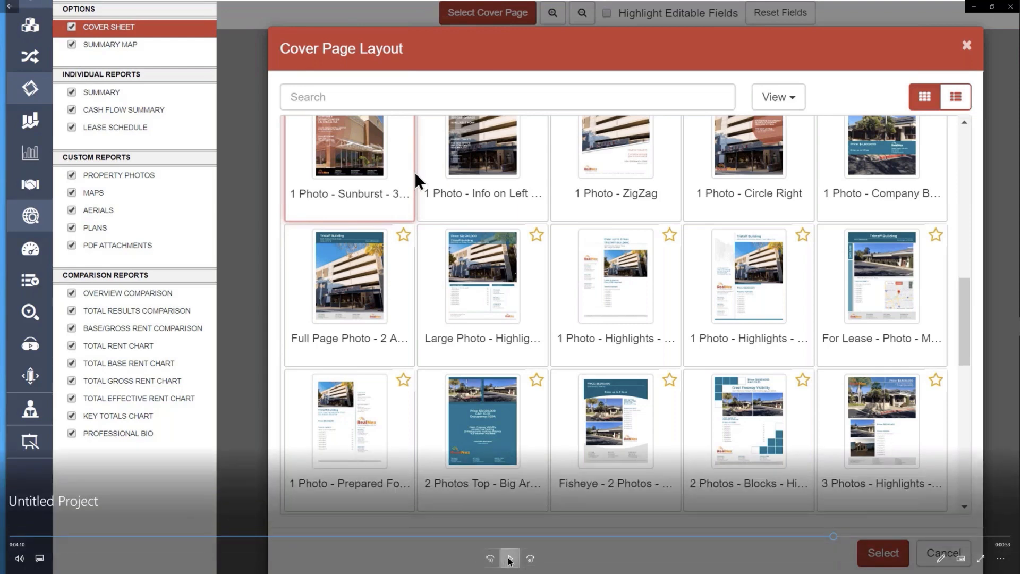
Step: Play the demo to its end, pausing at the Tenant Lease Summary and at the satellite Map page
click(509, 558)
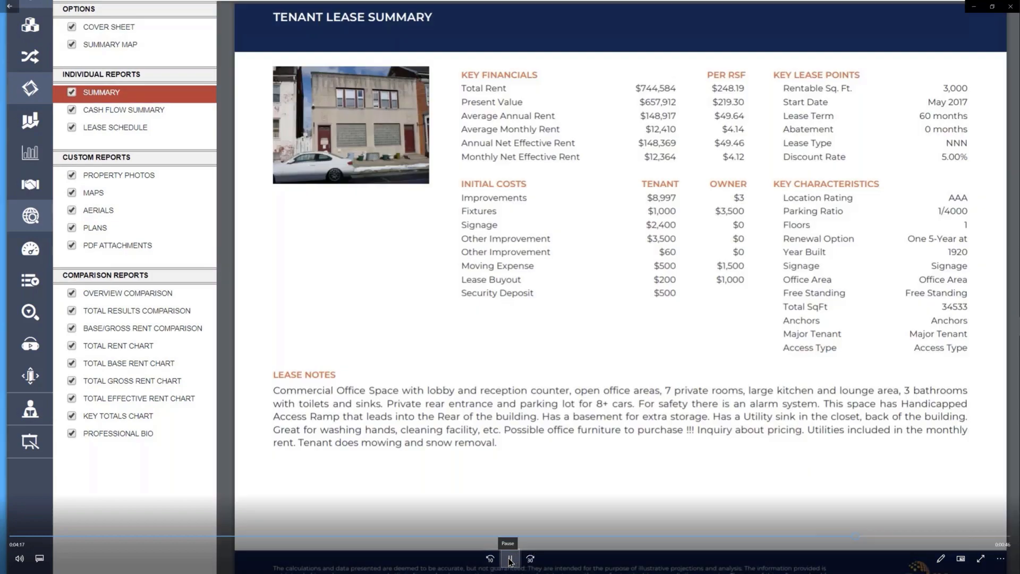
click(509, 559)
click(510, 558)
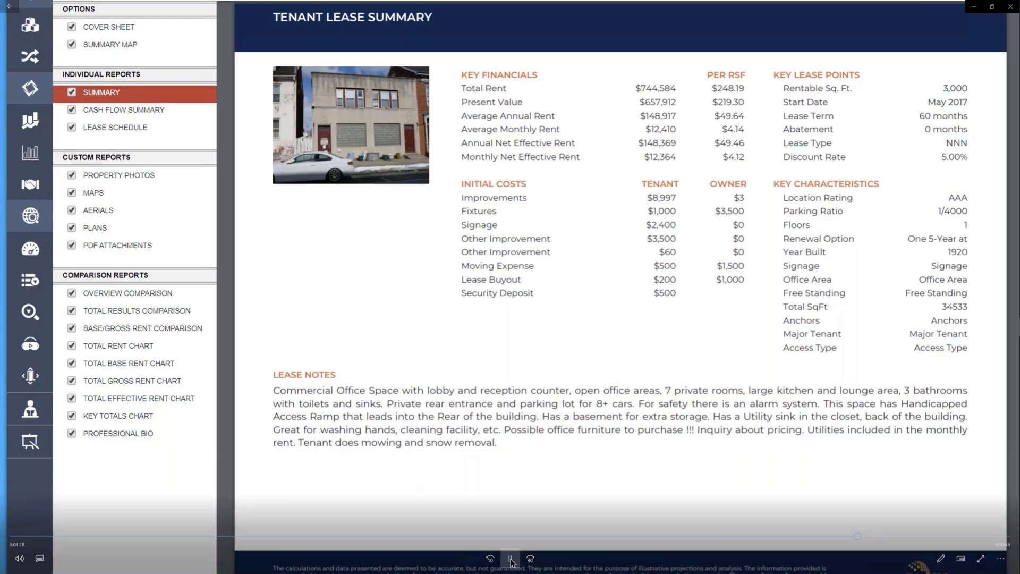
mouse_move(510, 559)
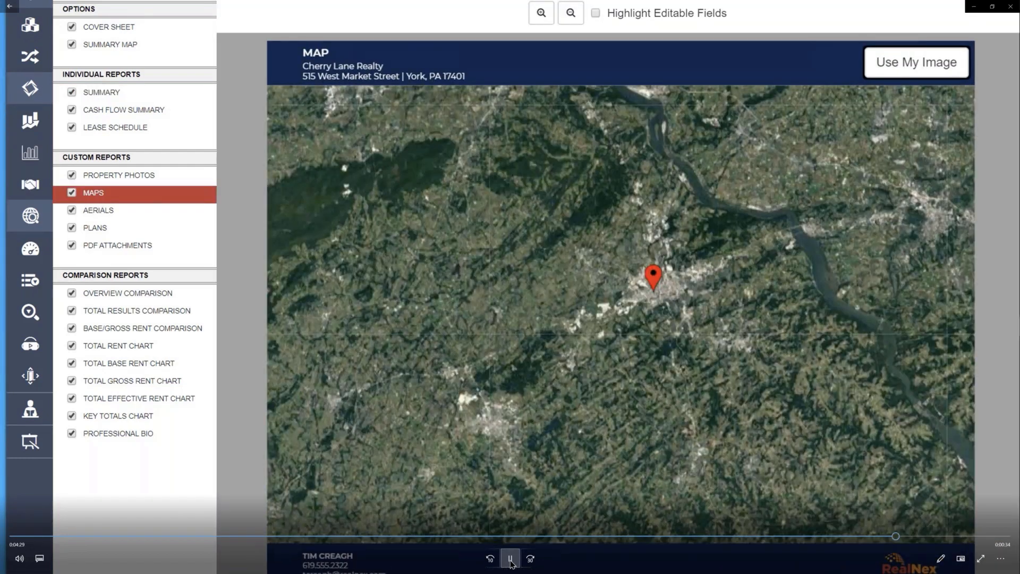
click(510, 561)
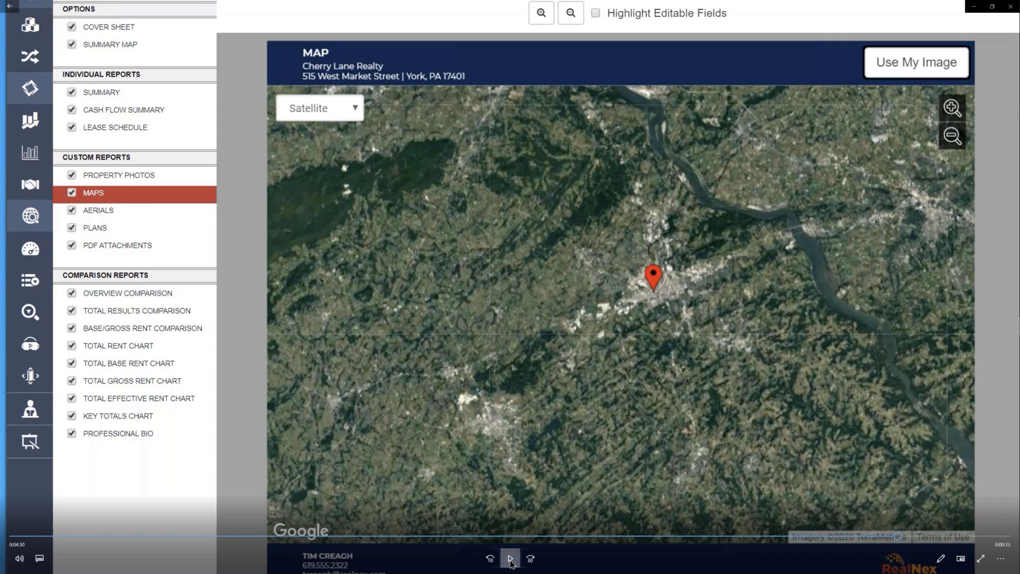
click(510, 559)
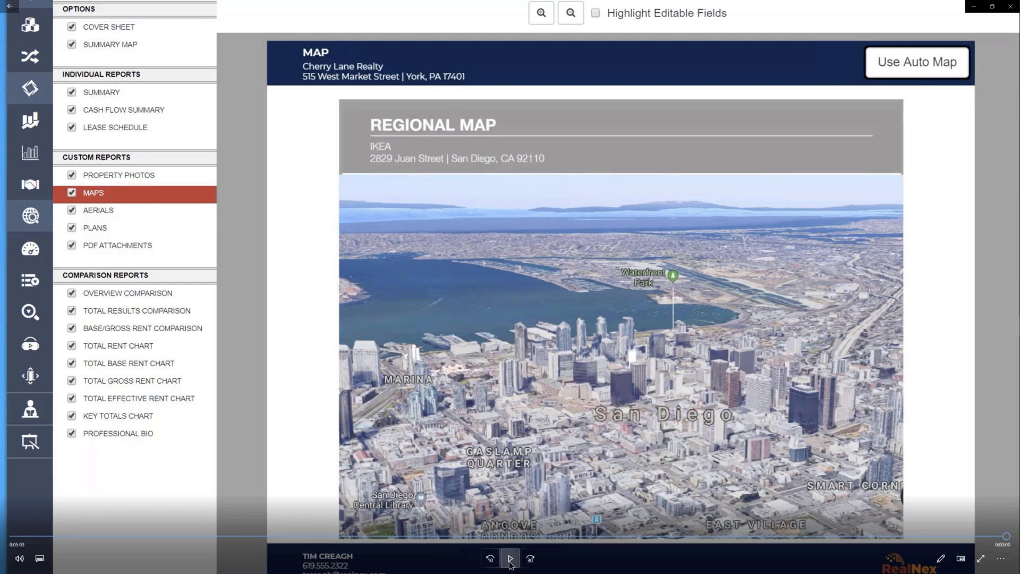
Step: Stop the restarted demo recording and close the video player to return to the MarketEdge property dashboard
click(511, 564)
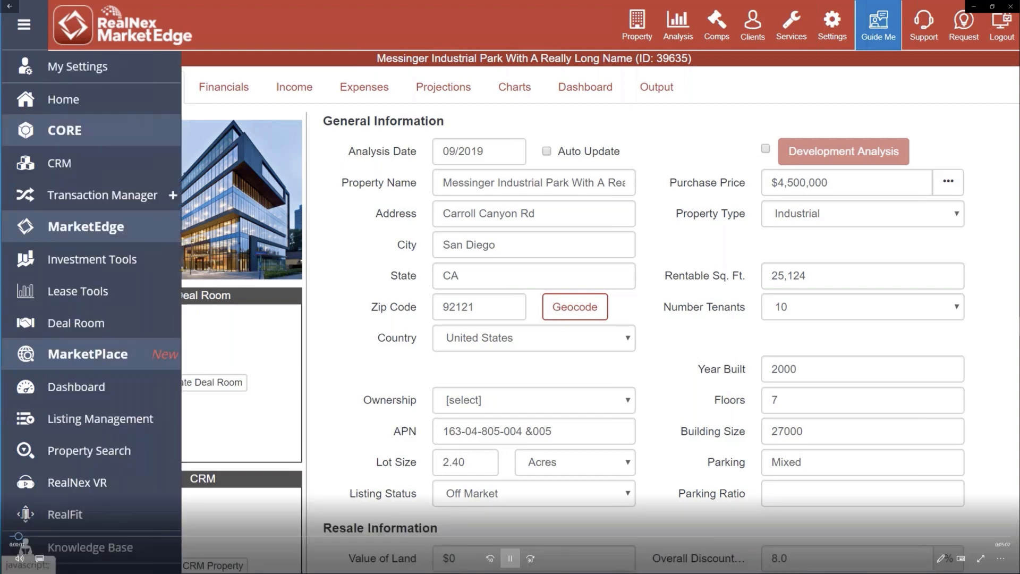
key(space)
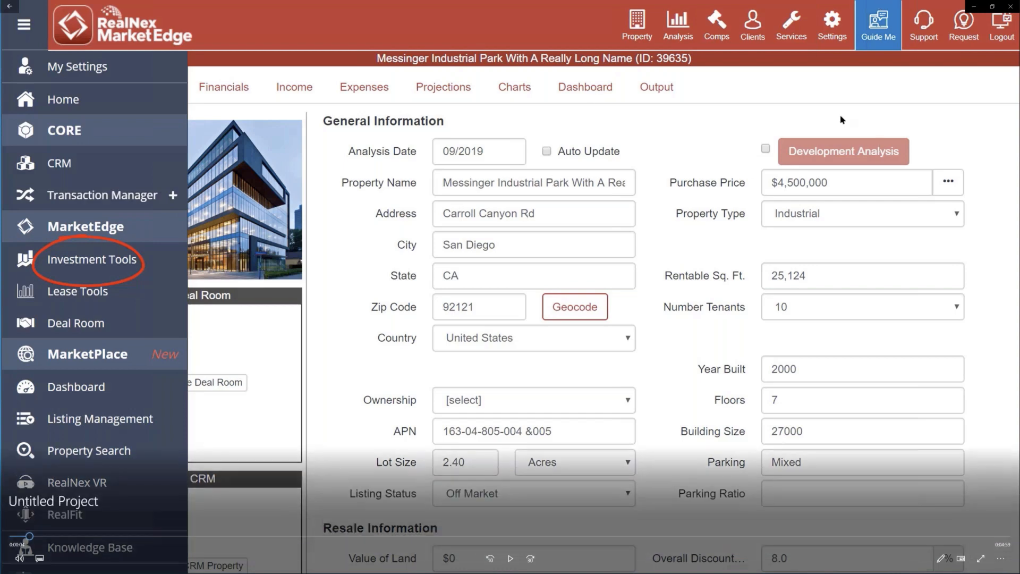
click(1010, 8)
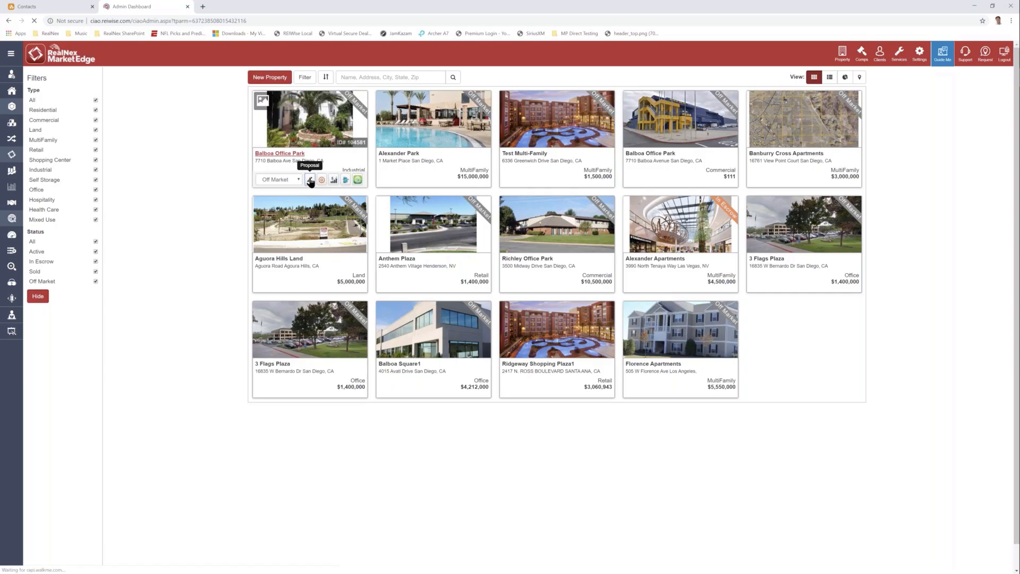
Step: Open the Balboa Office Park proposal, add the Business Map report directly under the Maps / Aerials heading and display it
click(314, 177)
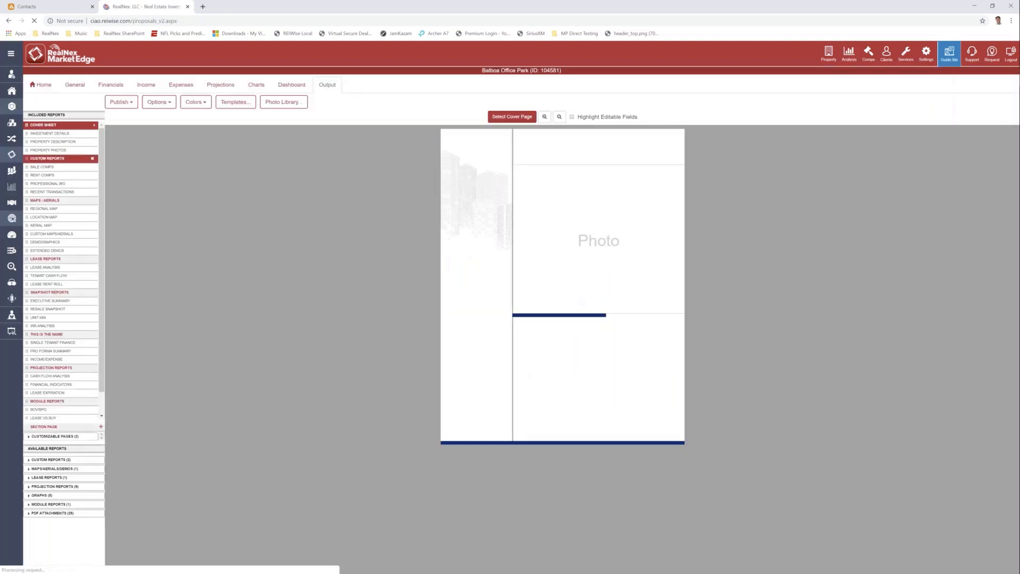
click(48, 469)
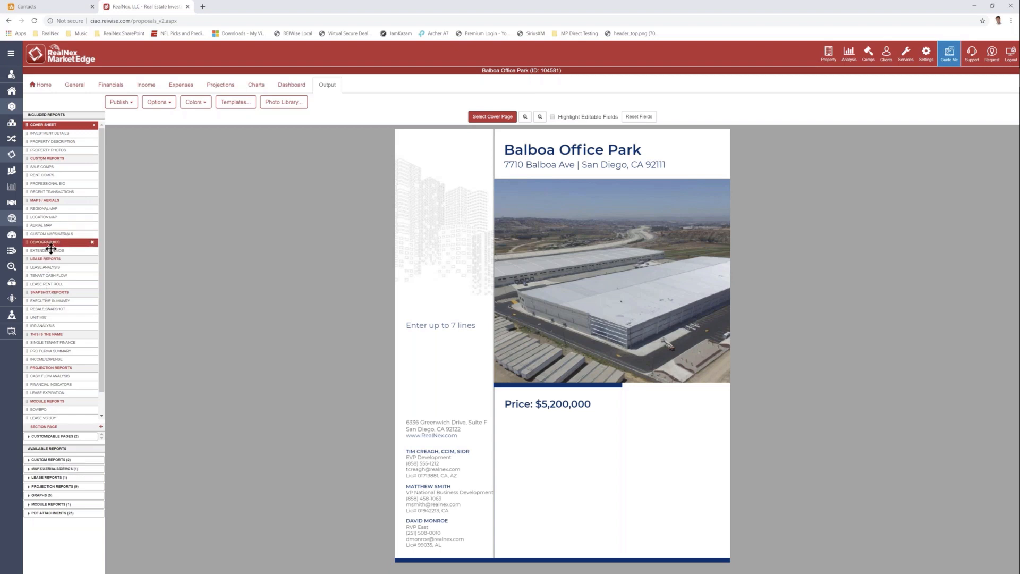
click(53, 468)
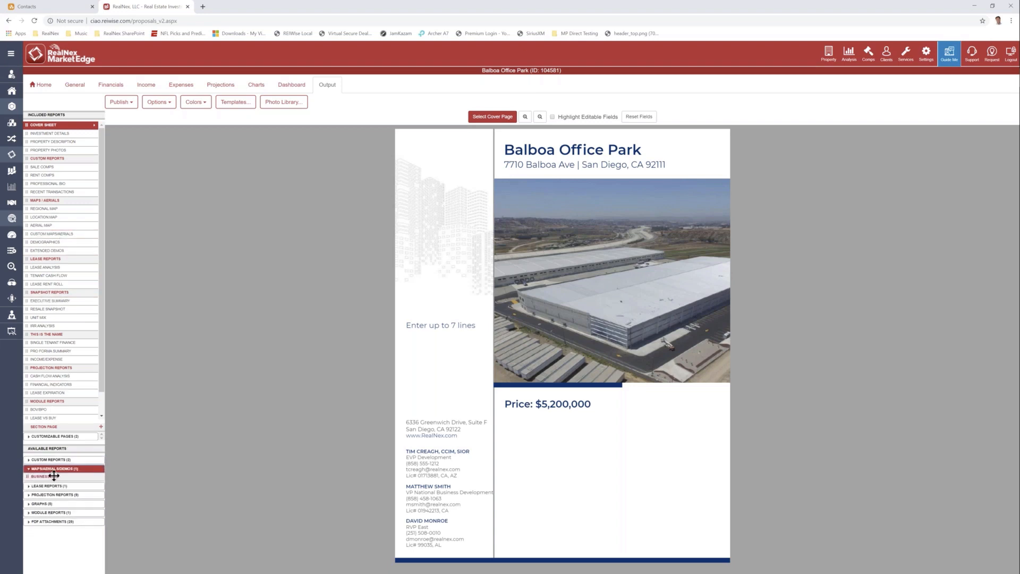
drag(53, 475, 54, 207)
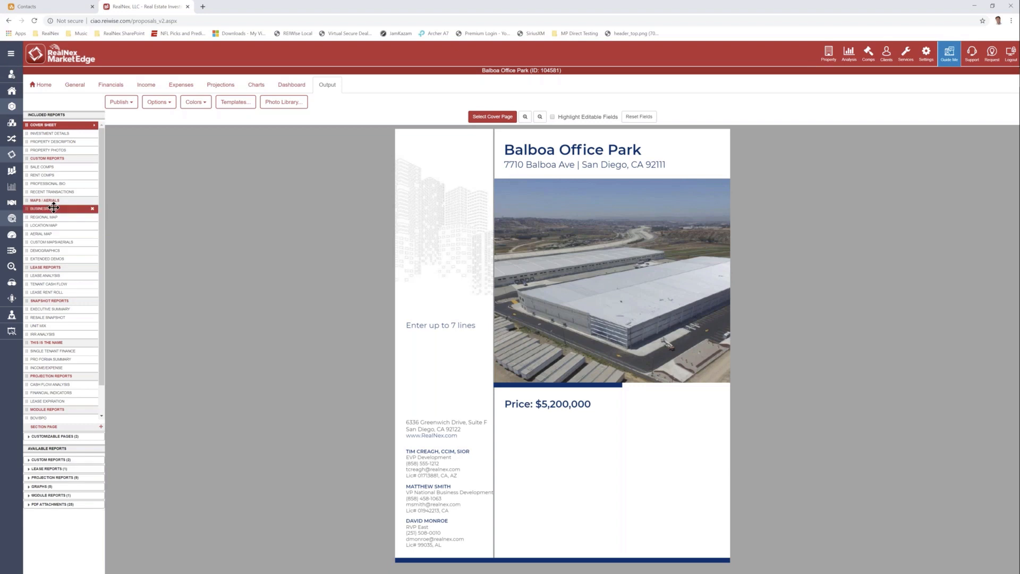
click(53, 208)
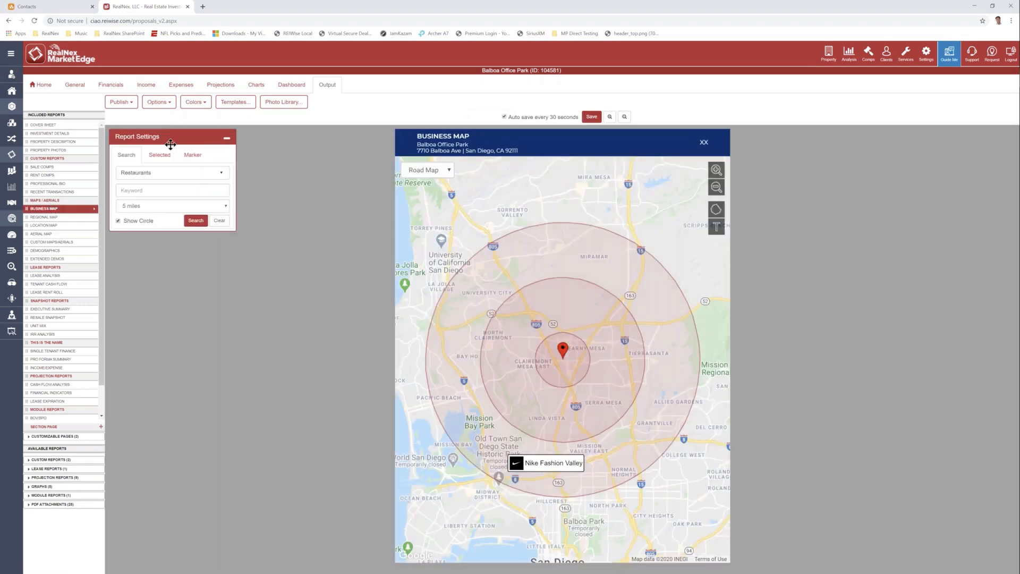
Step: Move the Report Settings box clear of the business map and search for the business type Restaurants
drag(237, 205, 887, 199)
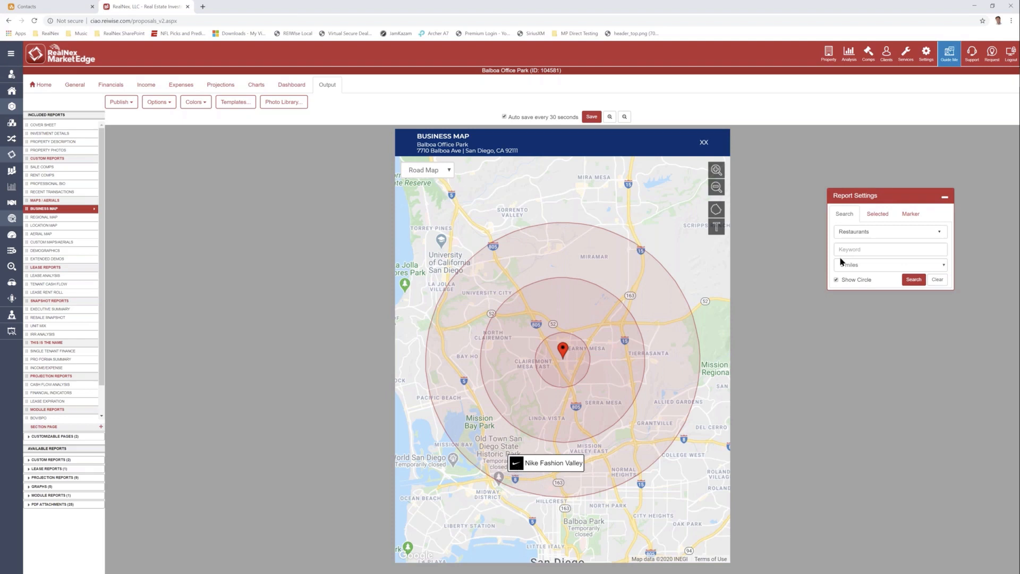
click(882, 231)
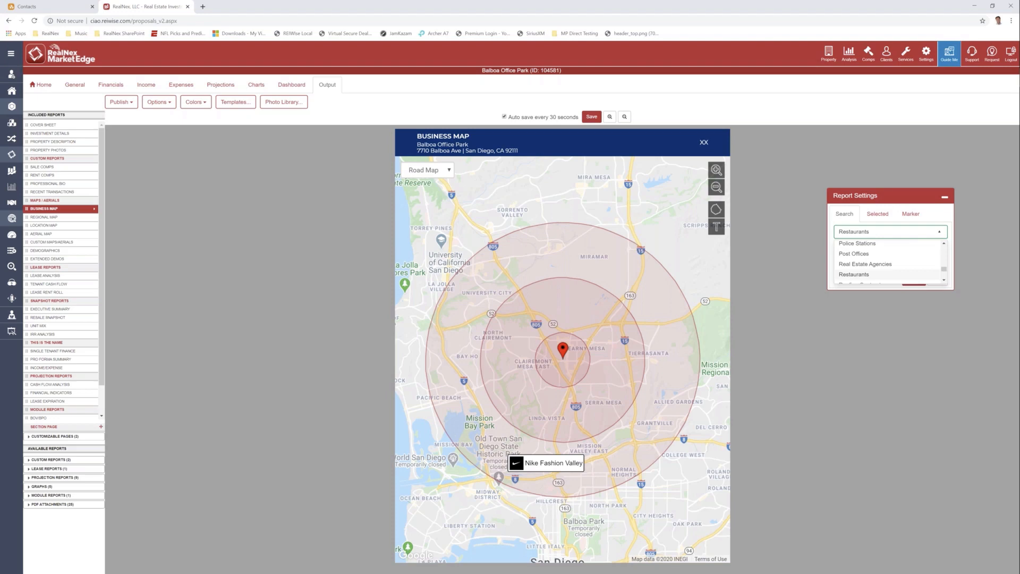
click(936, 230)
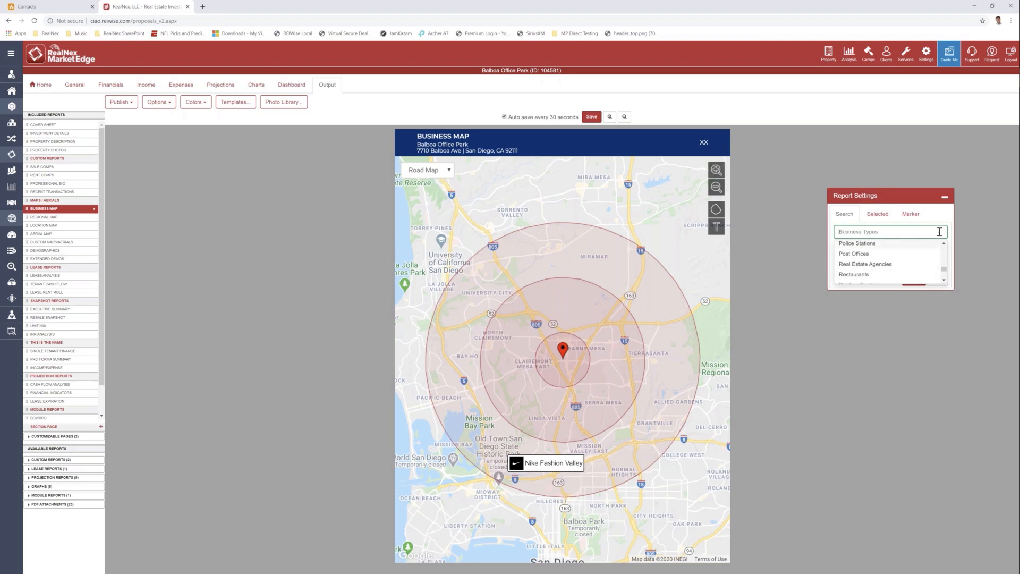
click(860, 250)
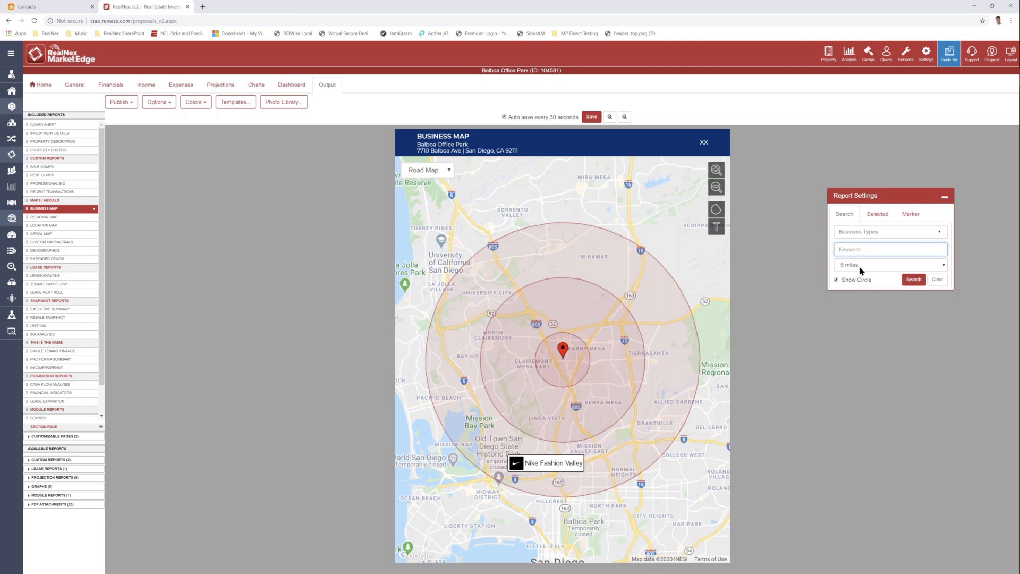
click(859, 233)
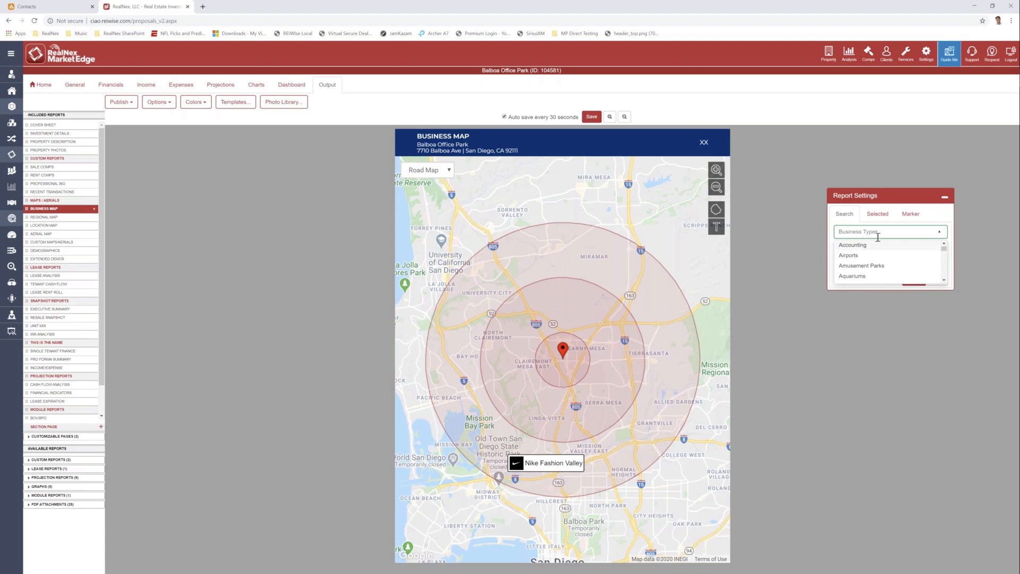
text(rest)
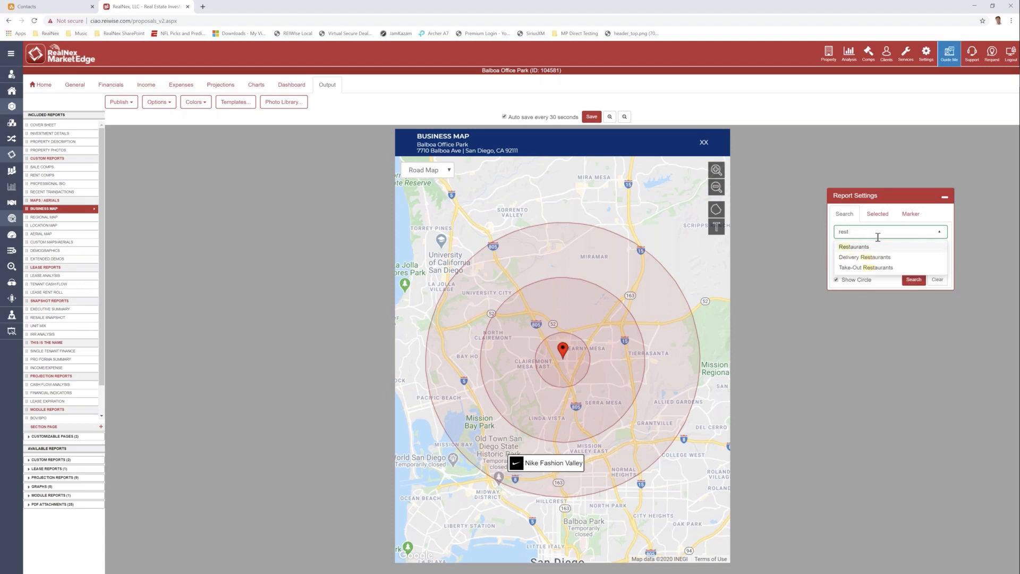
click(852, 247)
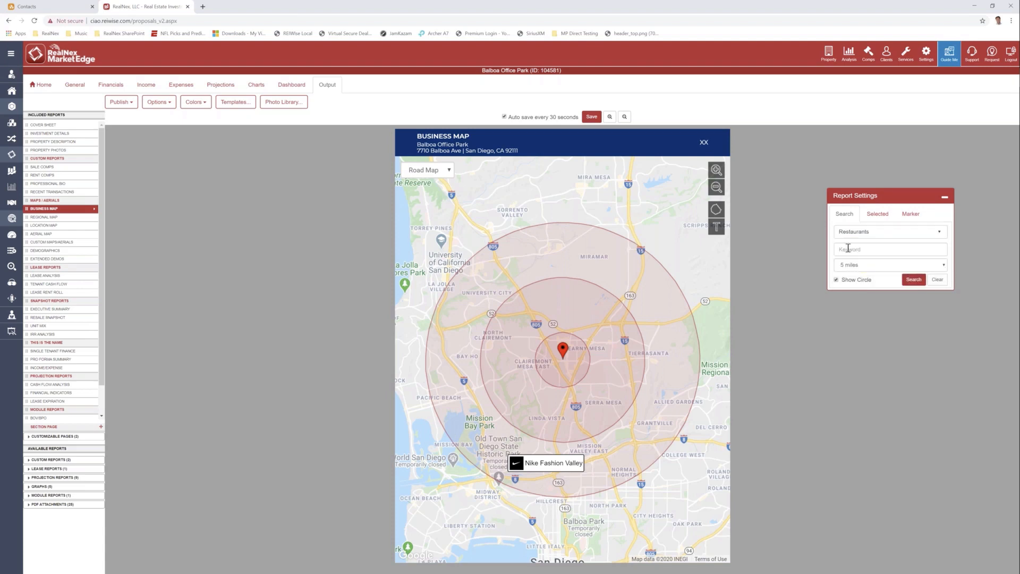
click(913, 279)
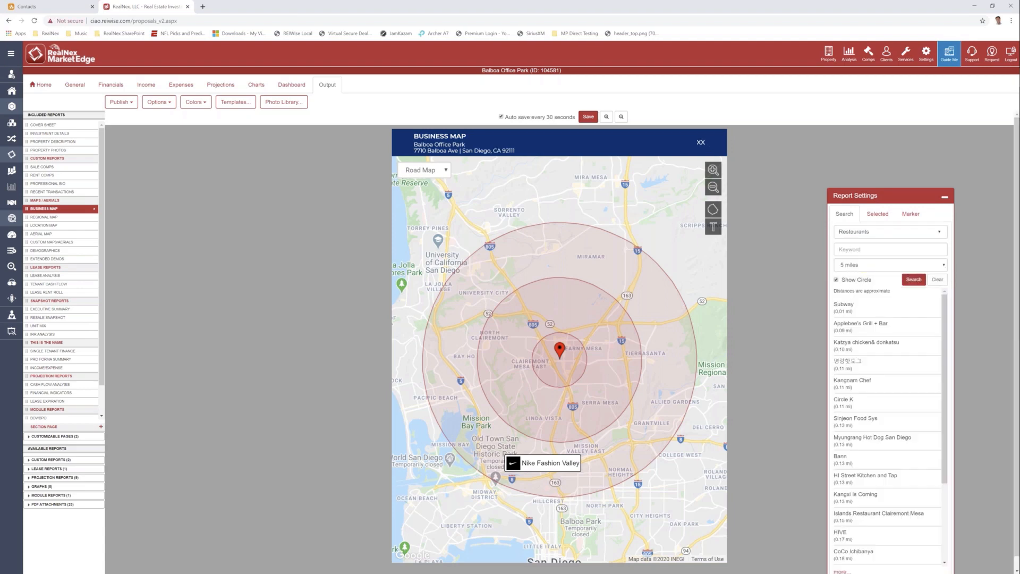
Step: Add Subway and Applebee's Grill + Bar to the business map and move their labels together northwest of the property marker
click(847, 312)
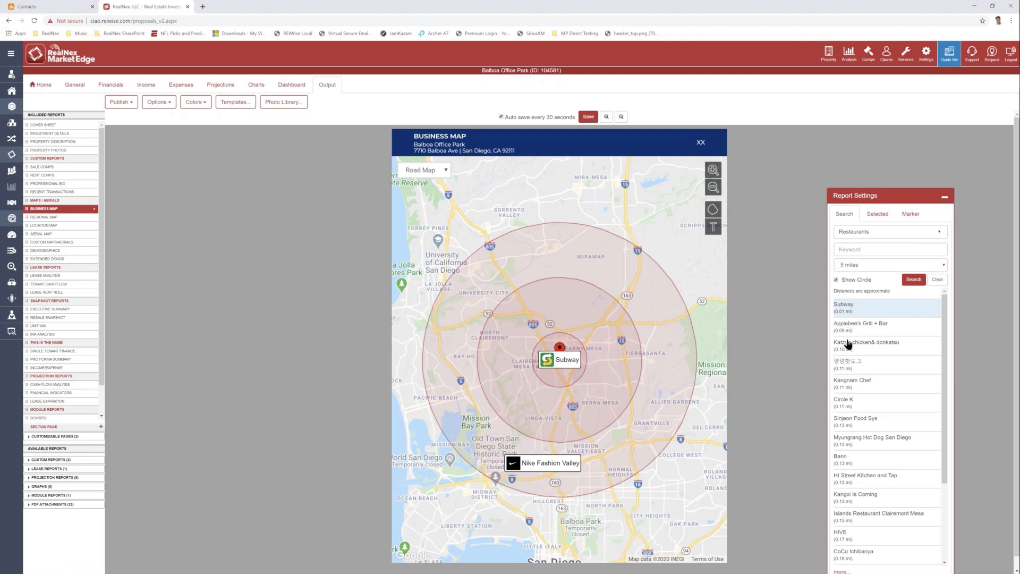
click(849, 332)
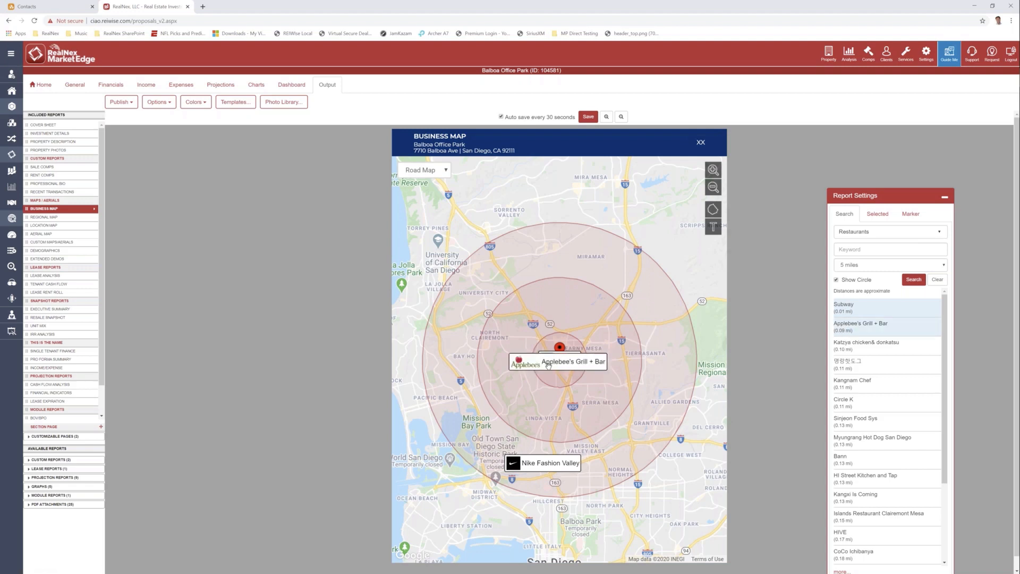
drag(549, 365, 462, 297)
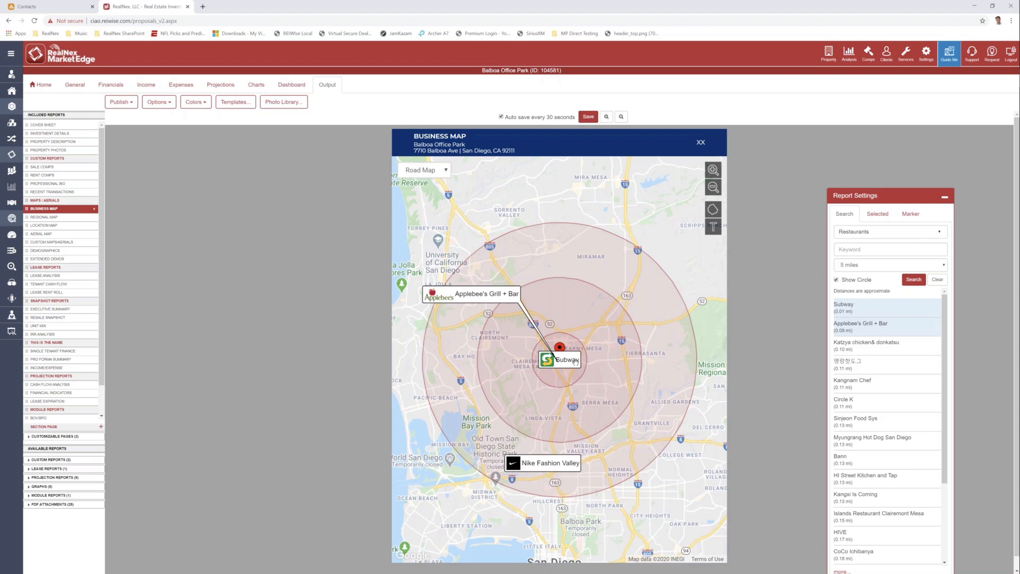
drag(573, 361, 477, 298)
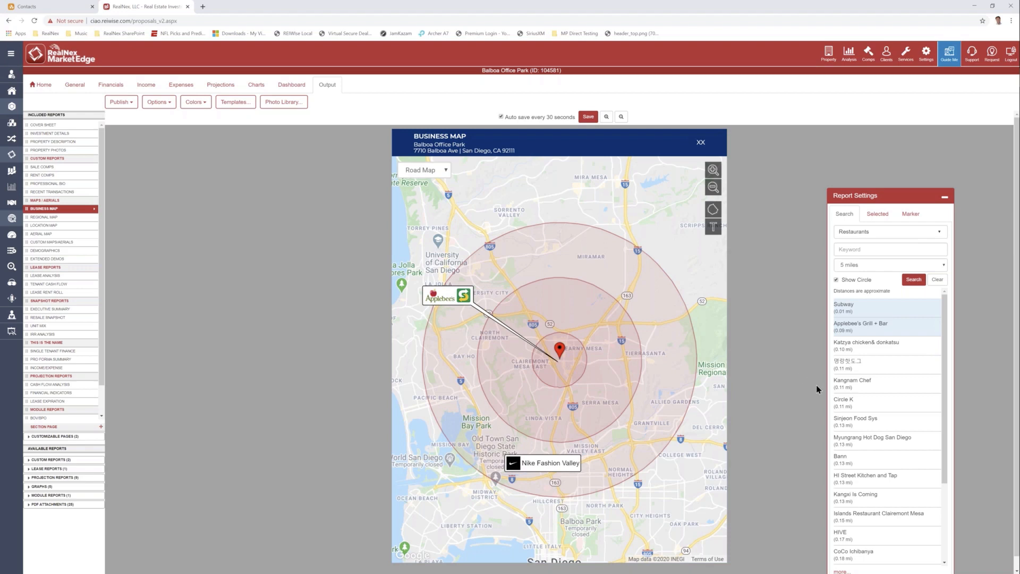
Step: Add Wienerschnitzel from further down the restaurant results to the business map
scroll(849, 432, down, 1)
scroll(849, 432, down, 1)
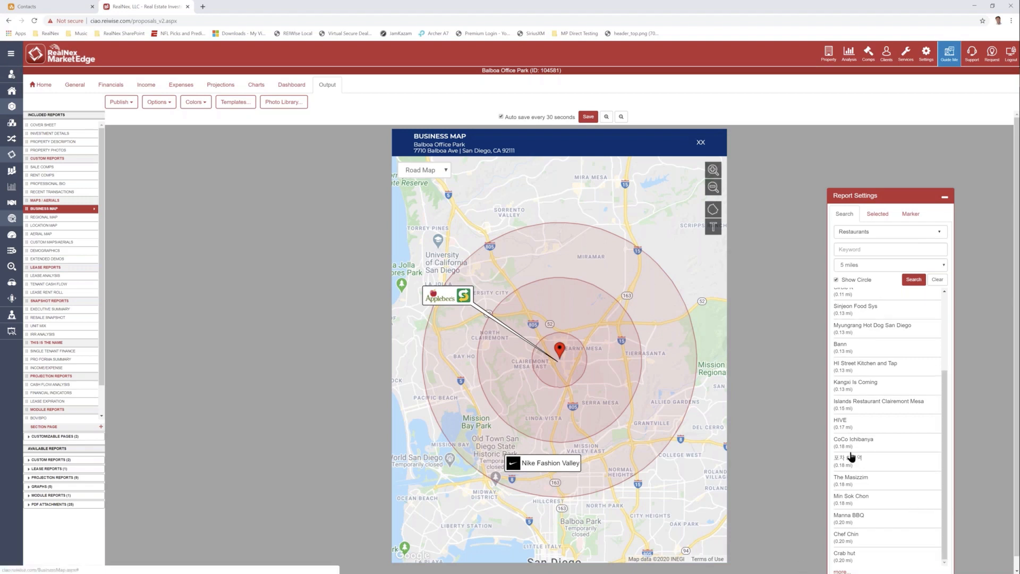
scroll(850, 425, down, 5)
drag(840, 392, 847, 396)
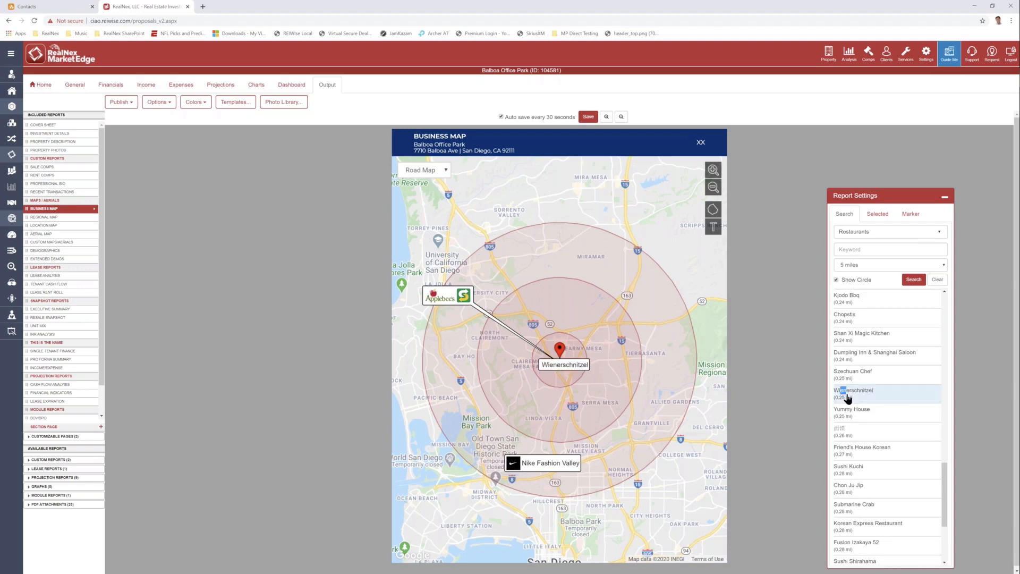
Step: Select the Wienerschnitzel label on the business map and open its display settings
click(847, 399)
click(847, 399)
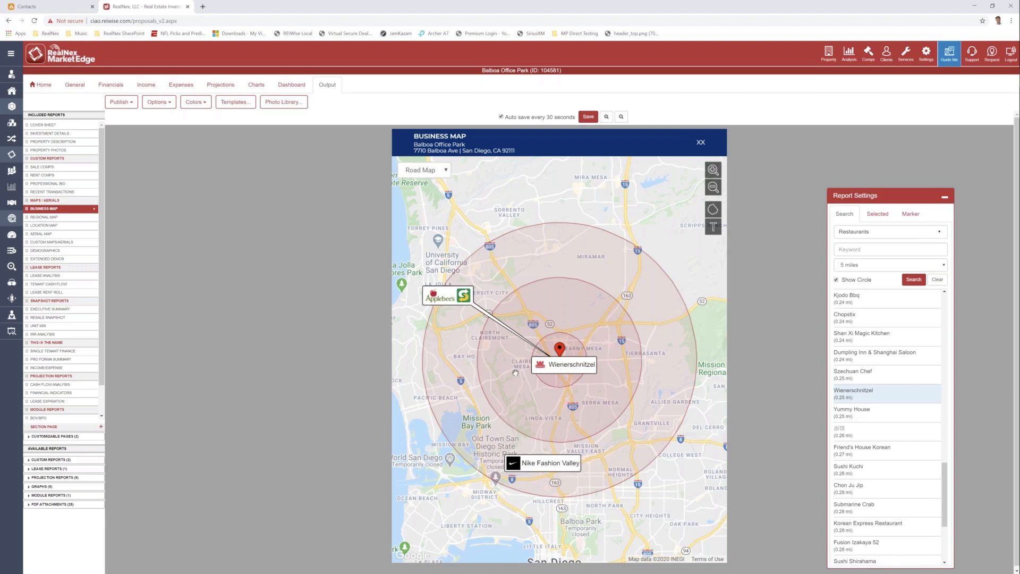
click(570, 365)
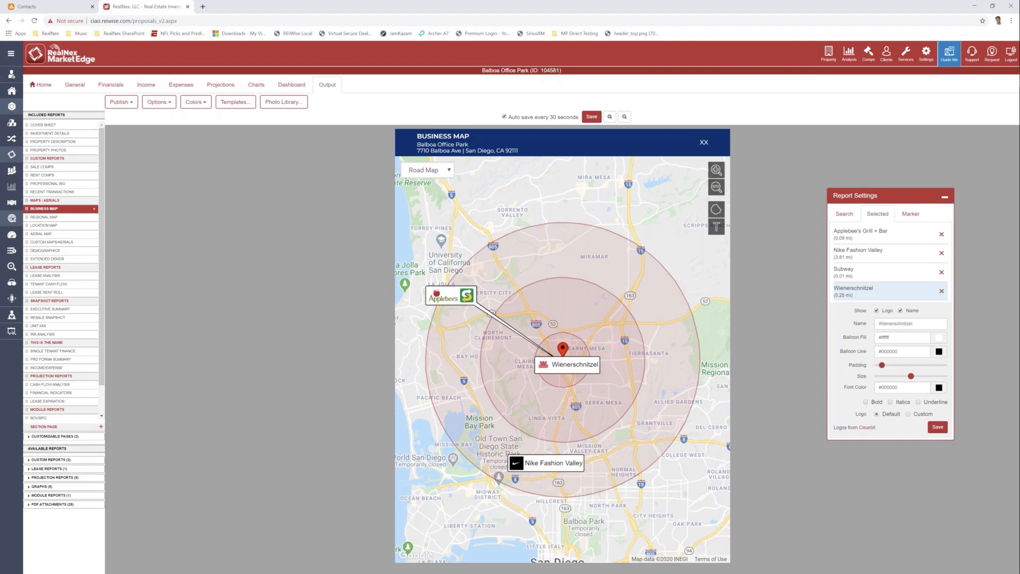
Step: Try the Wienerschnitzel label without its logo and then without its name, restoring both
click(876, 312)
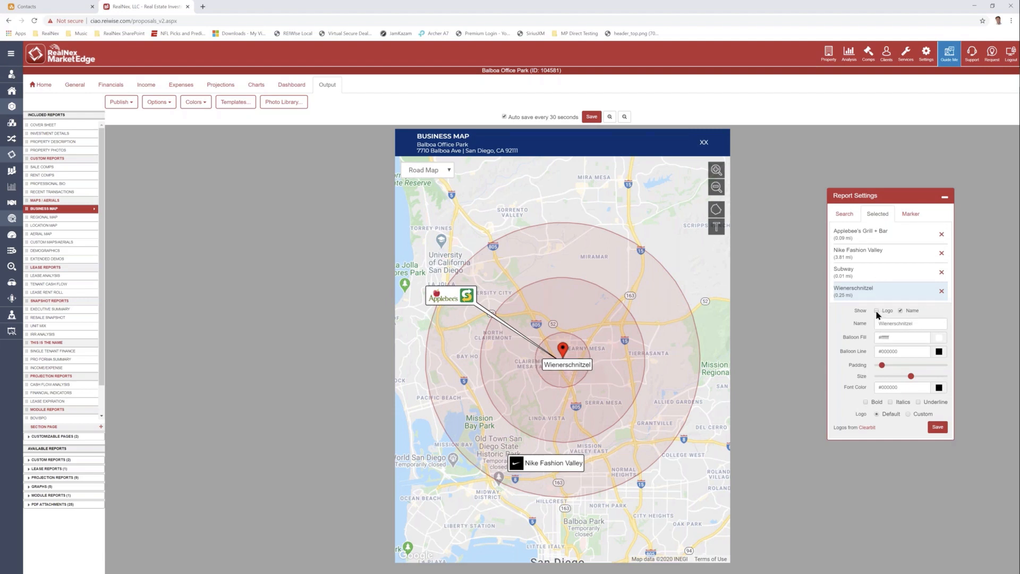
click(876, 311)
click(901, 311)
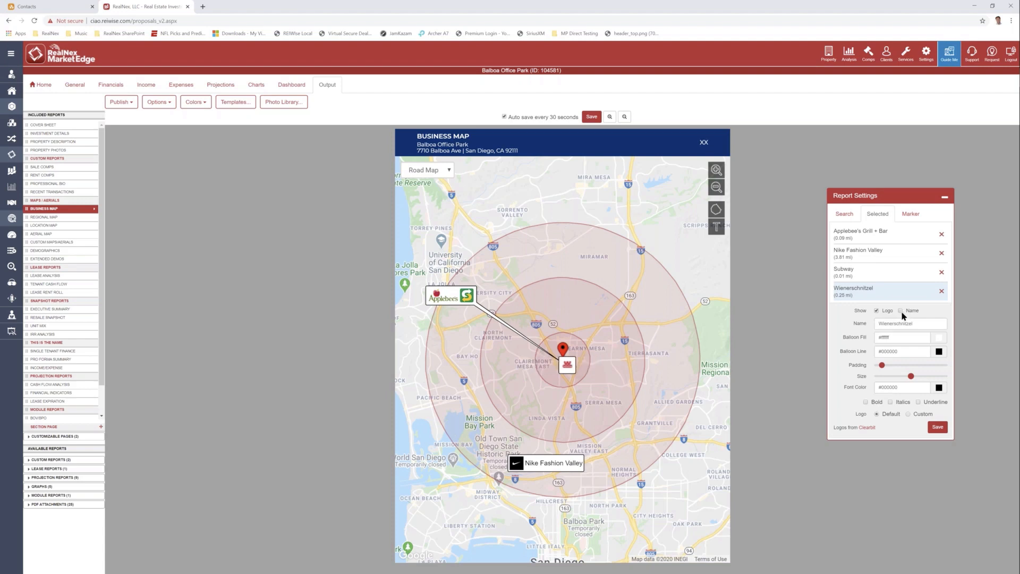
click(900, 311)
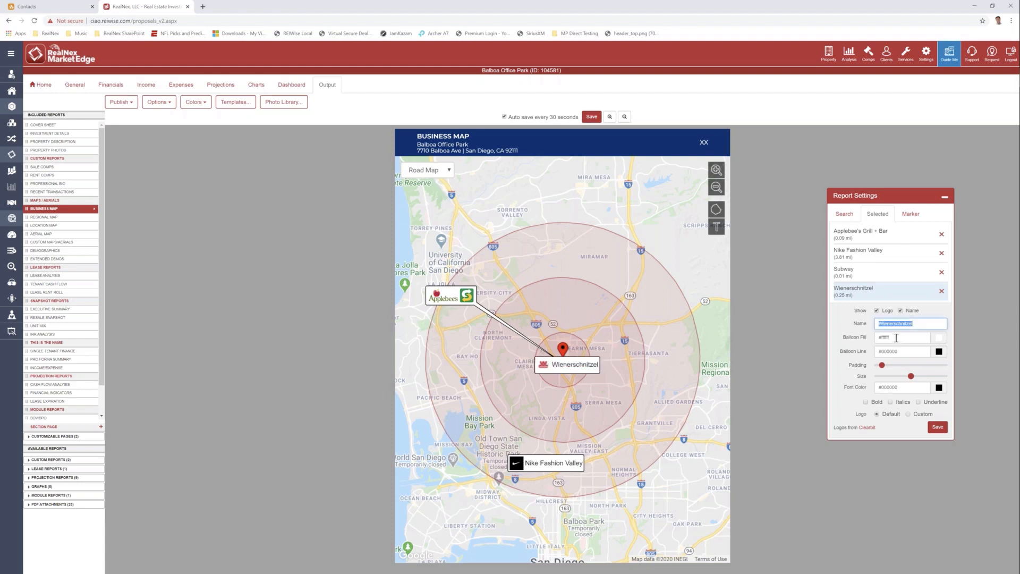
Step: Slightly increase the Wienerschnitzel label's padding and make its text bold
drag(896, 338, 894, 371)
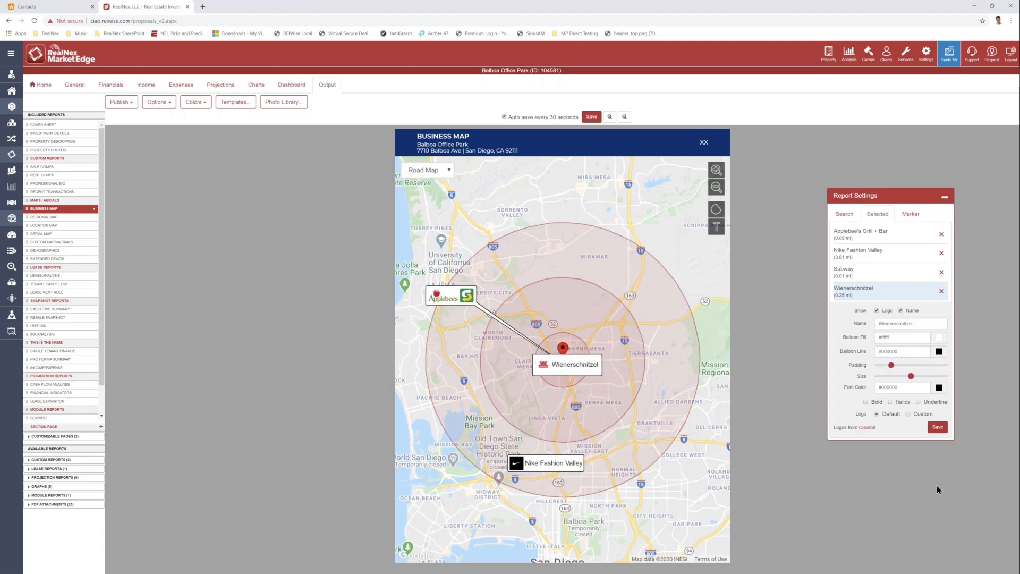
click(865, 401)
Step: Switch the business map's view from Road Map to Satellite
click(449, 171)
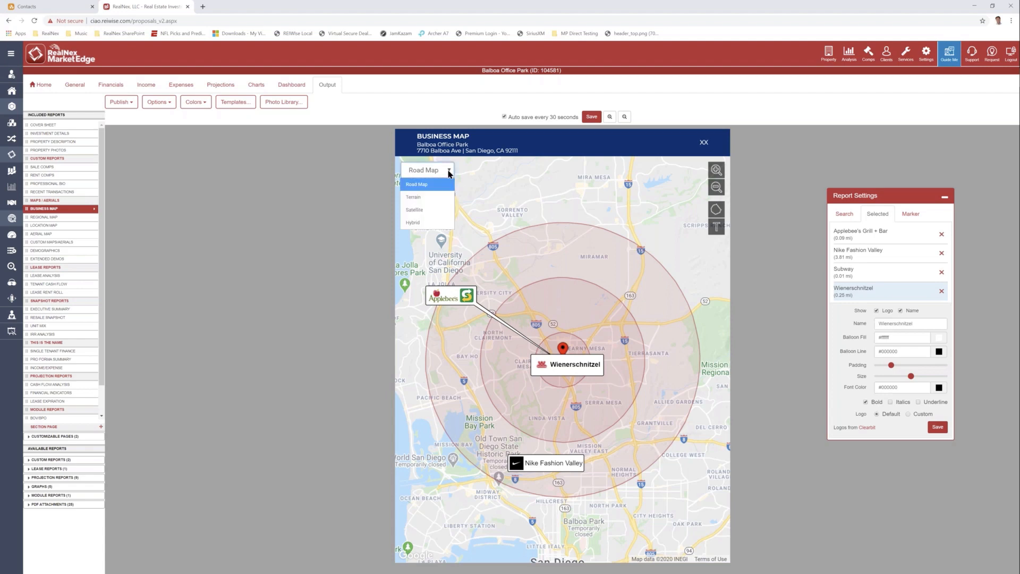
click(419, 211)
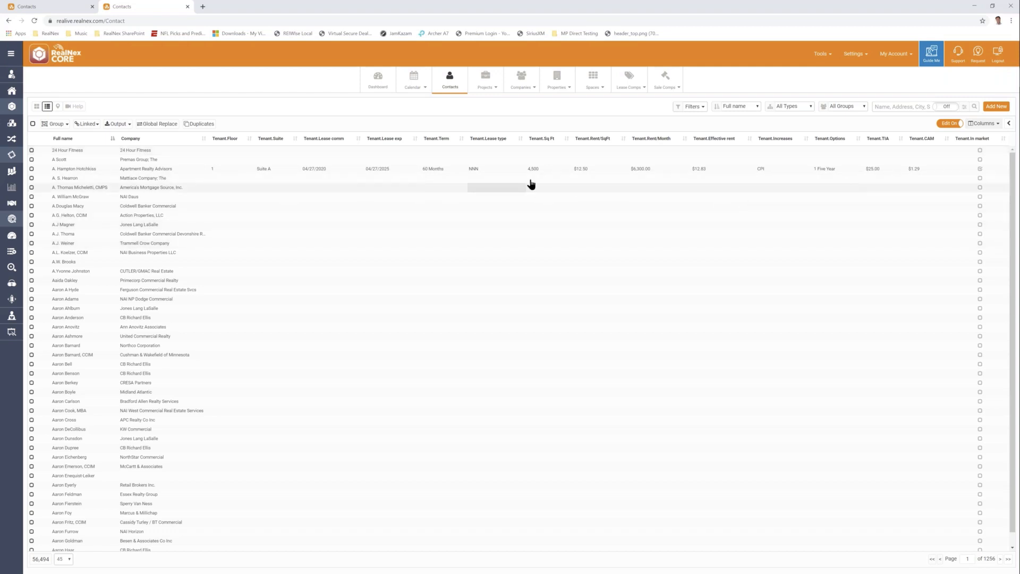
click(996, 124)
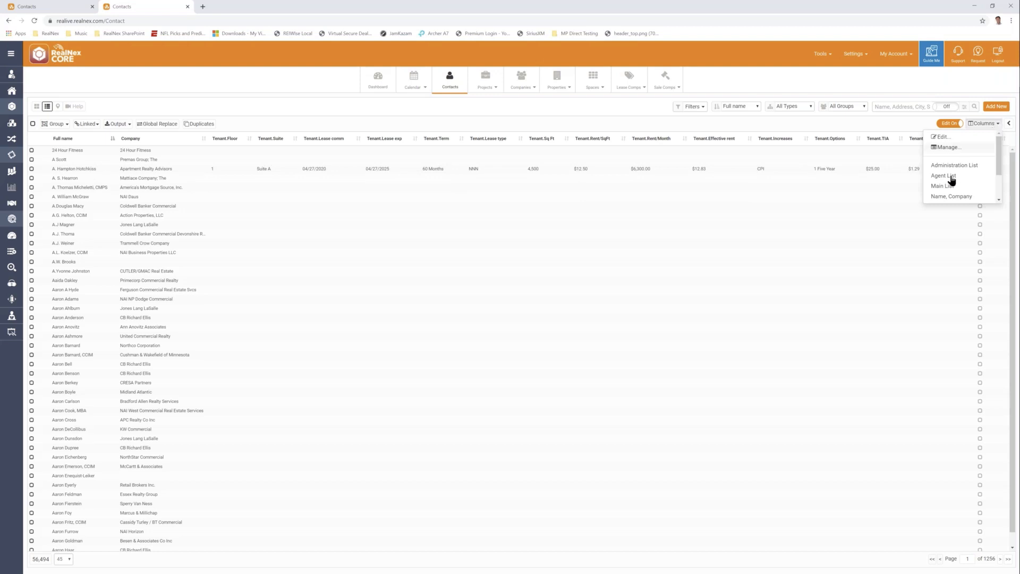
scroll(961, 195, down, 1)
scroll(963, 194, down, 2)
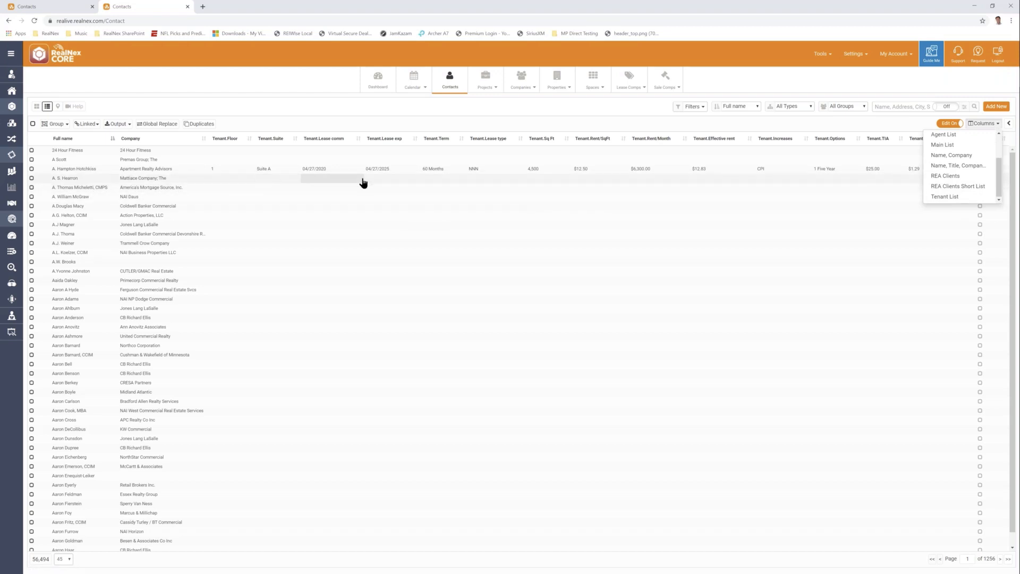
Step: Set the Mattiace Company contact's tenant rent per square foot to $13.00 and monthly rent to $5,600.00 in the contact list, and save the edits
click(588, 182)
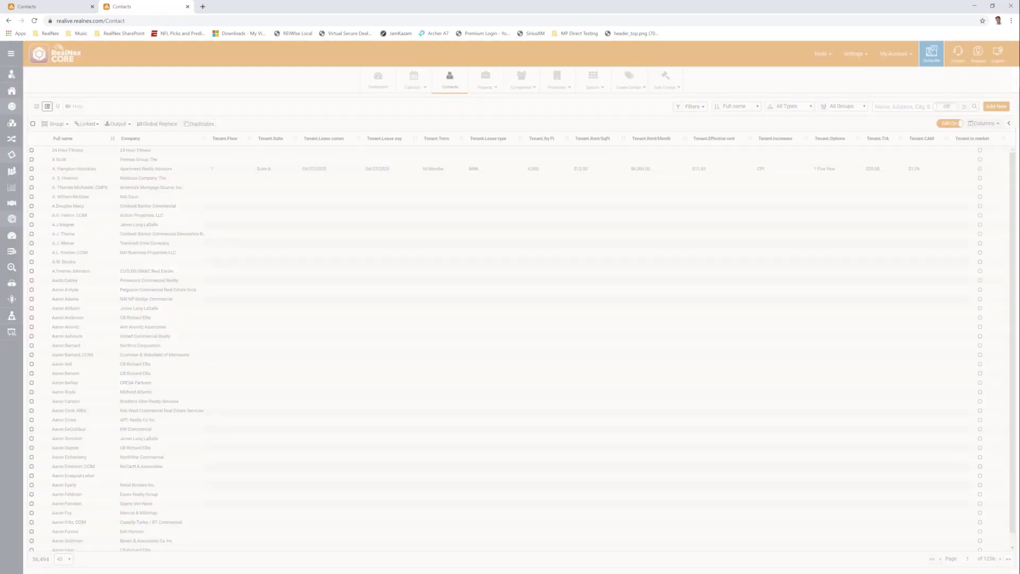
text(13)
click(640, 181)
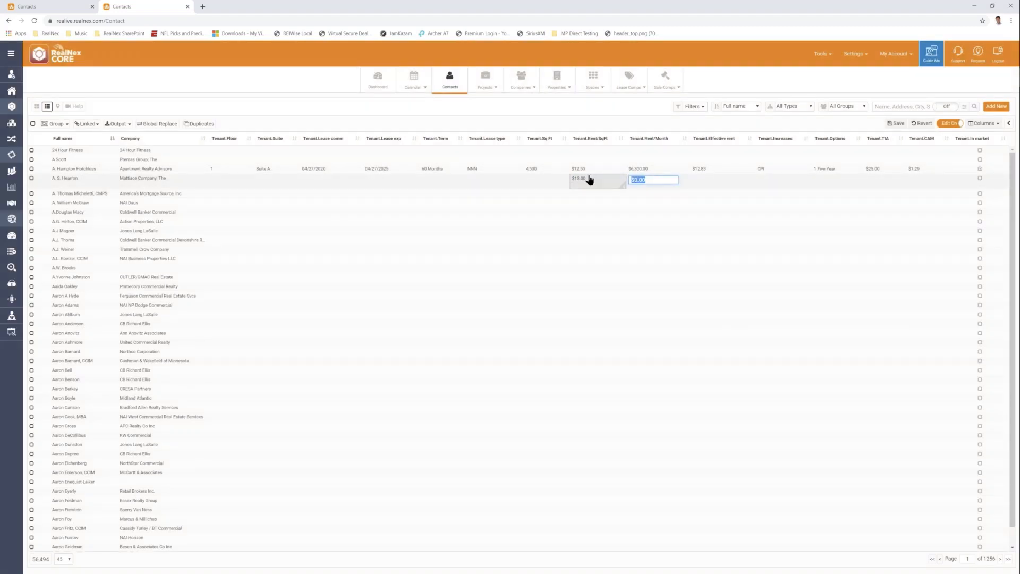
text(5,60)
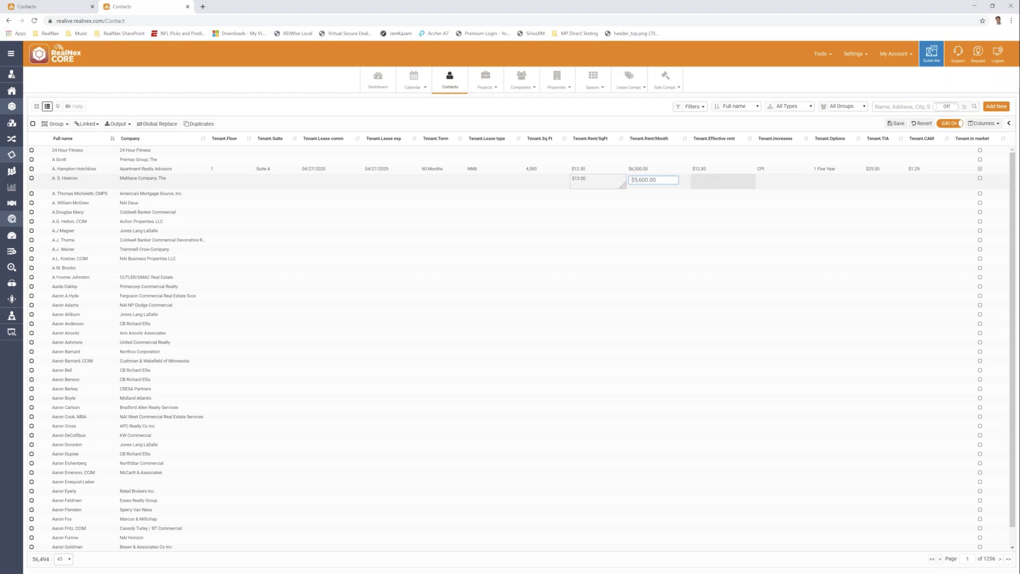
click(896, 123)
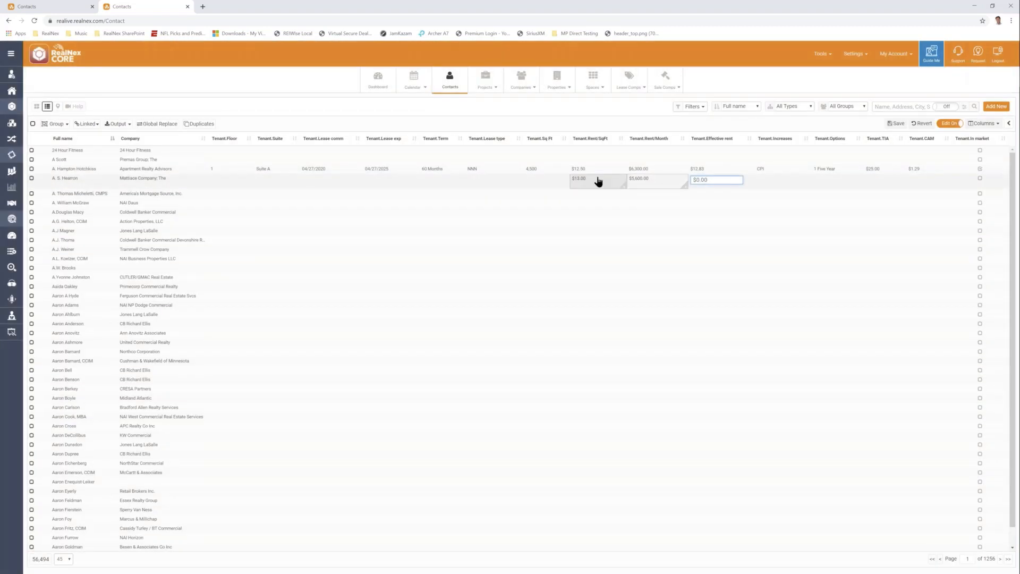